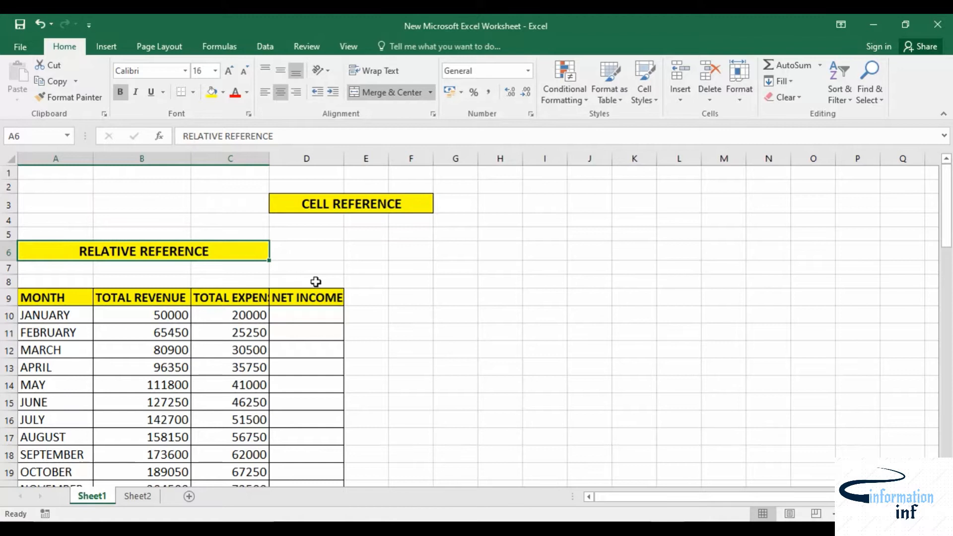
# Autofit columns C and D so the TOTAL EXPENSES and NET INCOME headers fit.
pyautogui.scroll(-1, 284, 287)
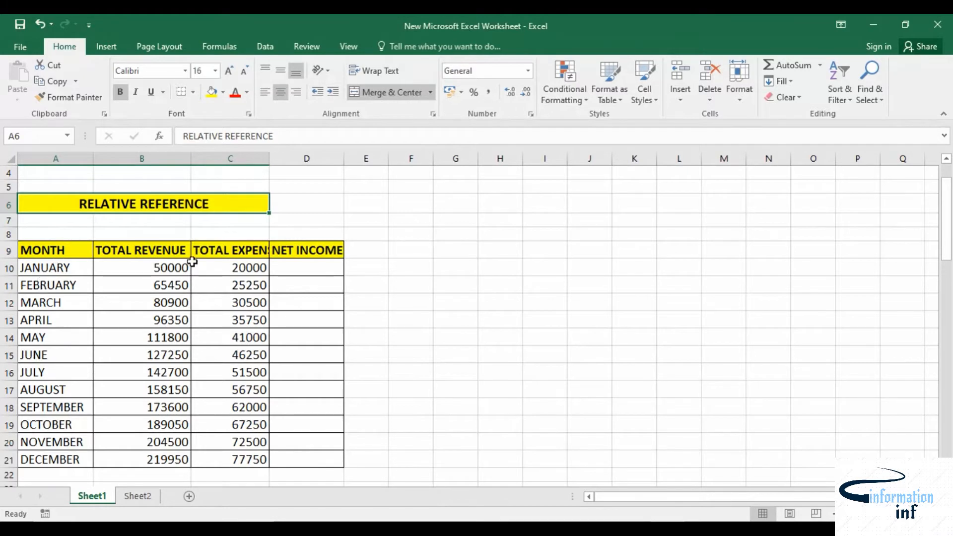
pyautogui.doubleClick(269, 158)
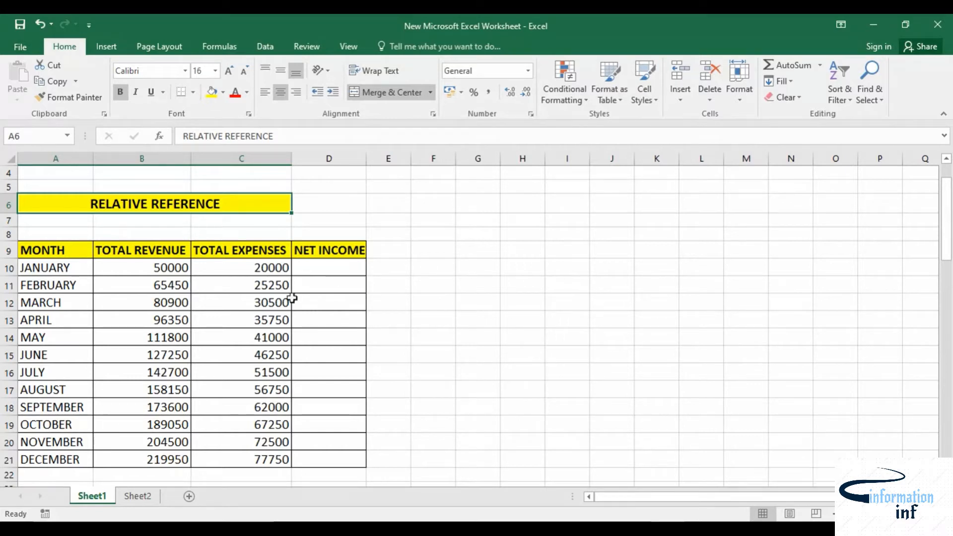
pyautogui.doubleClick(367, 158)
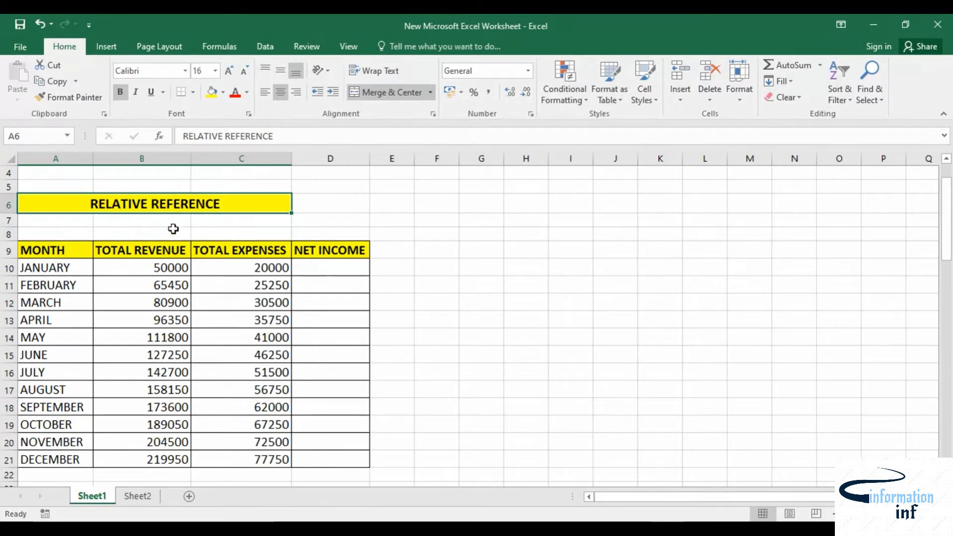
# Enter the formula =B10-C10 in D10 to calculate January's net income.
pyautogui.click(345, 262)
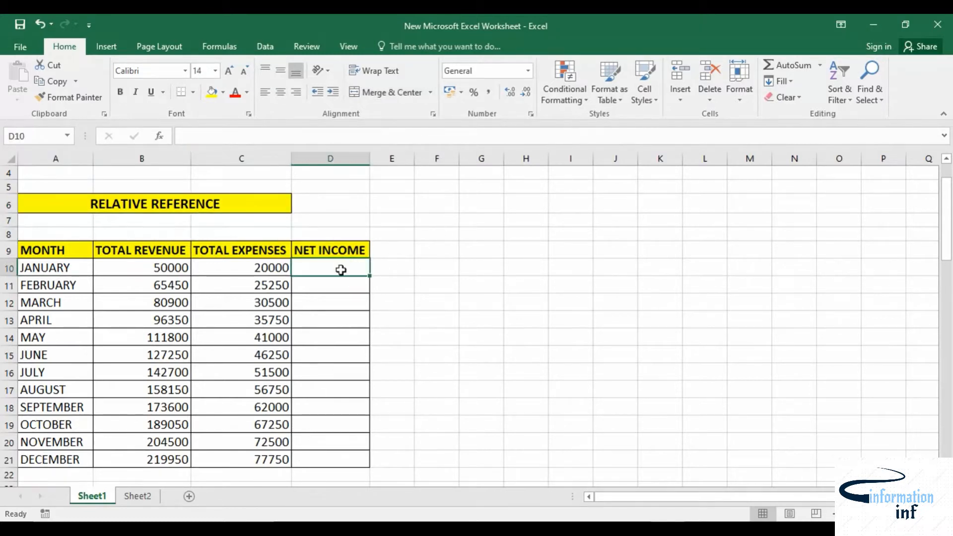
pyautogui.click(820, 67)
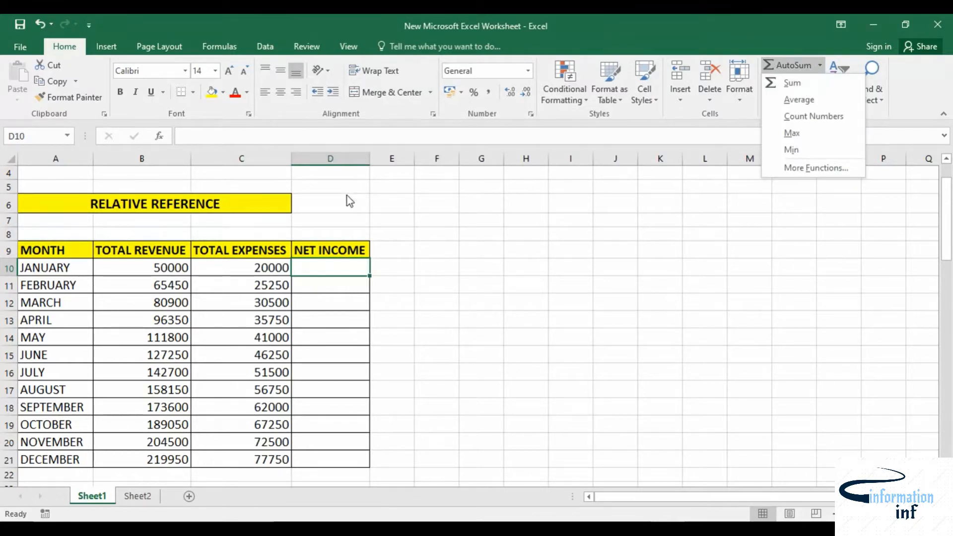
pyautogui.click(310, 266)
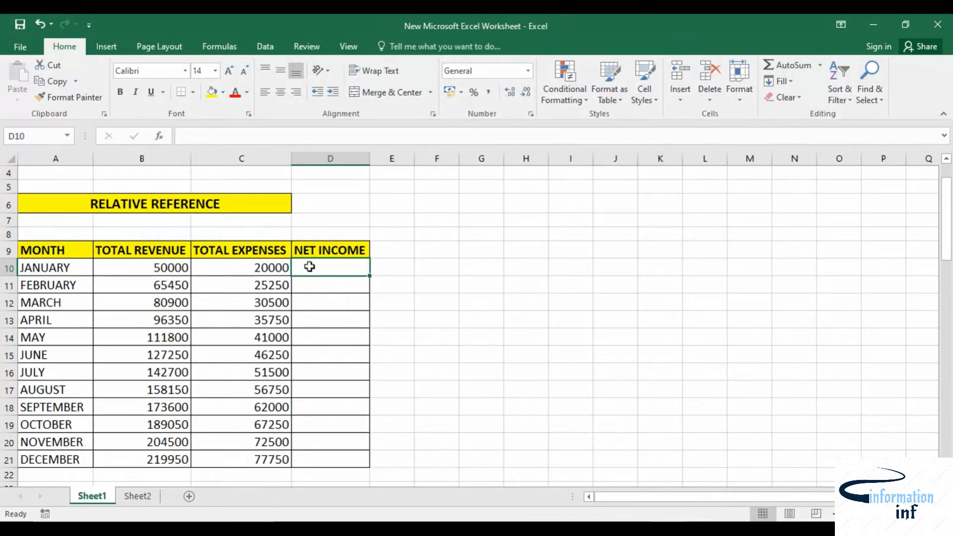
pyautogui.write('=')
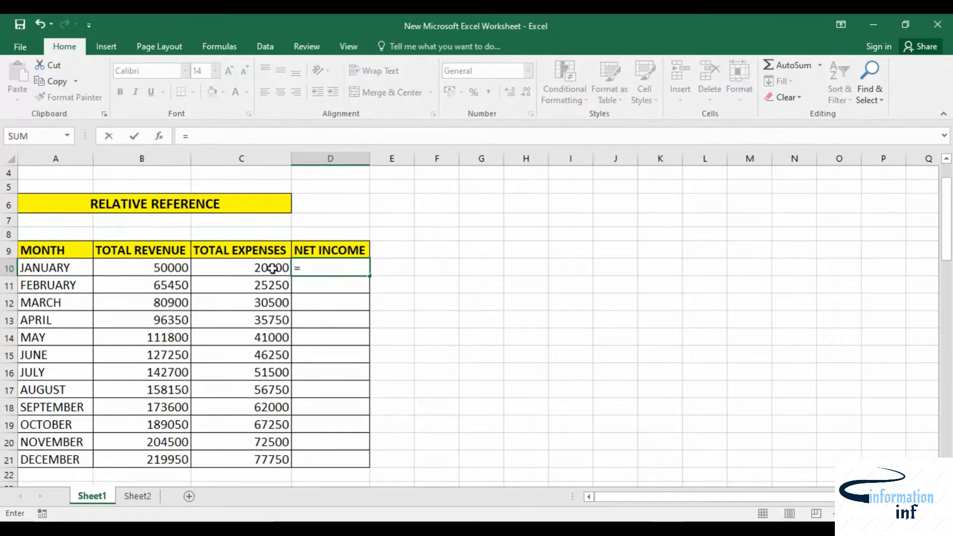
pyautogui.click(188, 267)
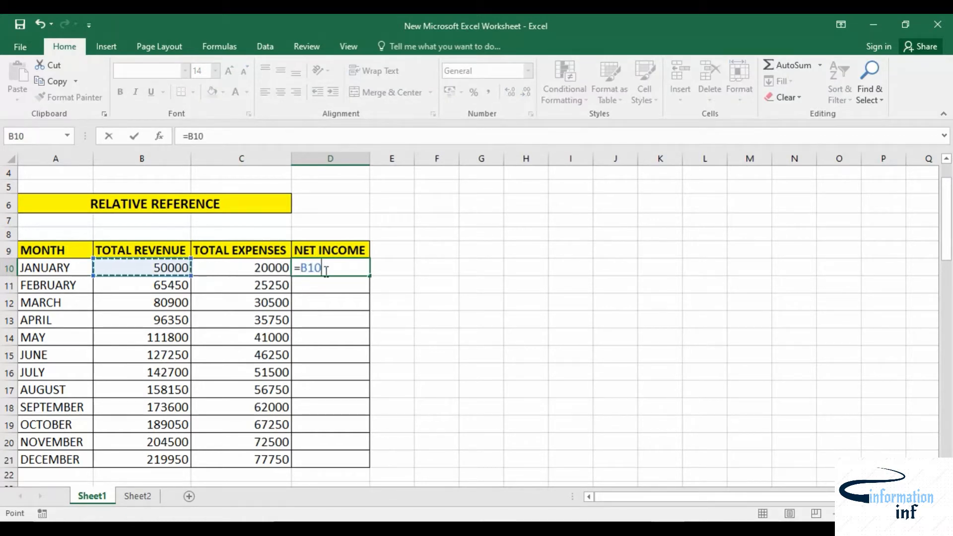
pyautogui.write('-')
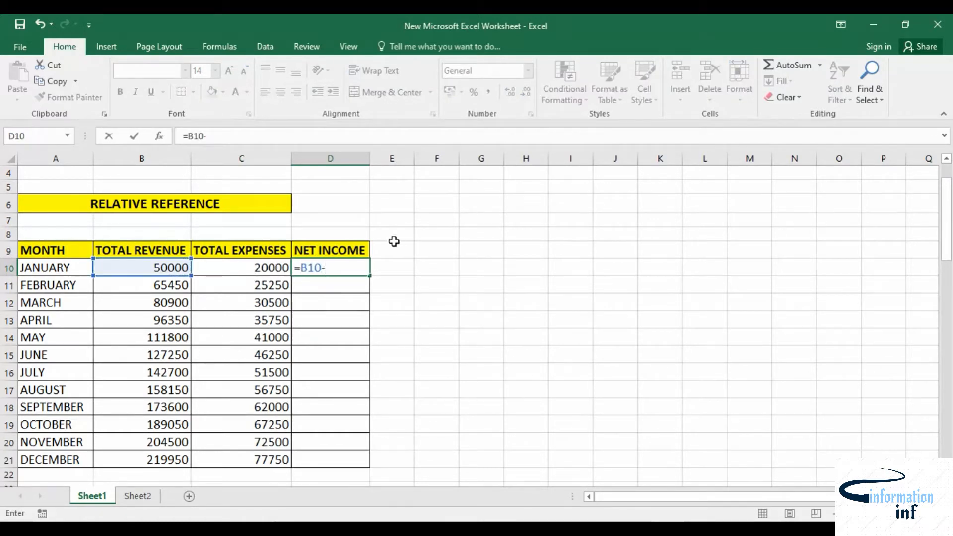
pyautogui.click(269, 263)
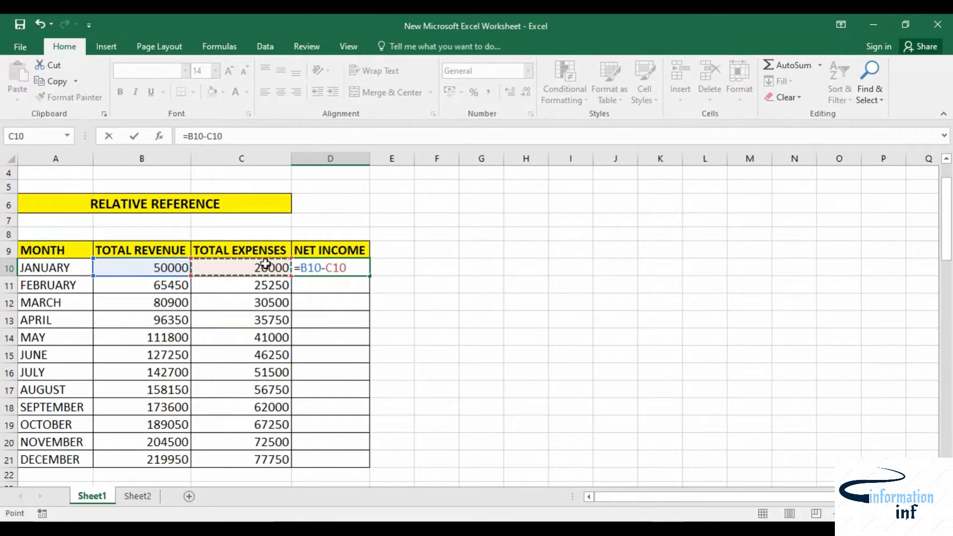
pyautogui.press('Return')
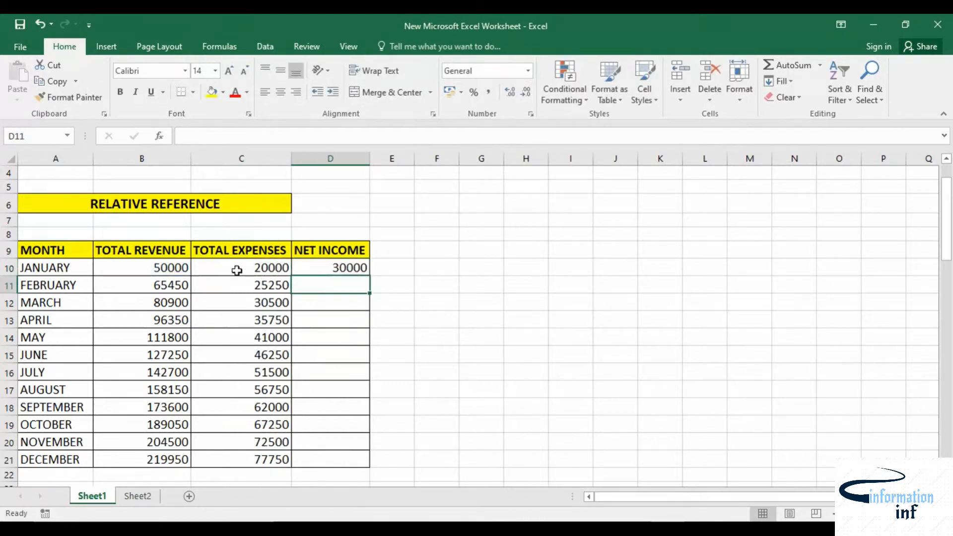
# Fill the net income formula from D10 down to December in D21.
pyautogui.click(328, 269)
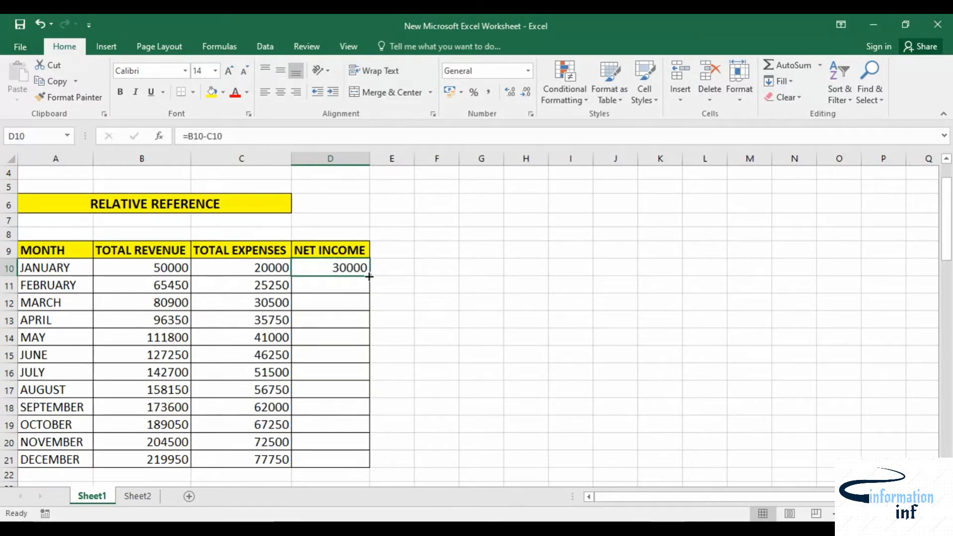
pyautogui.moveTo(369, 277); pyautogui.dragTo(359, 457)
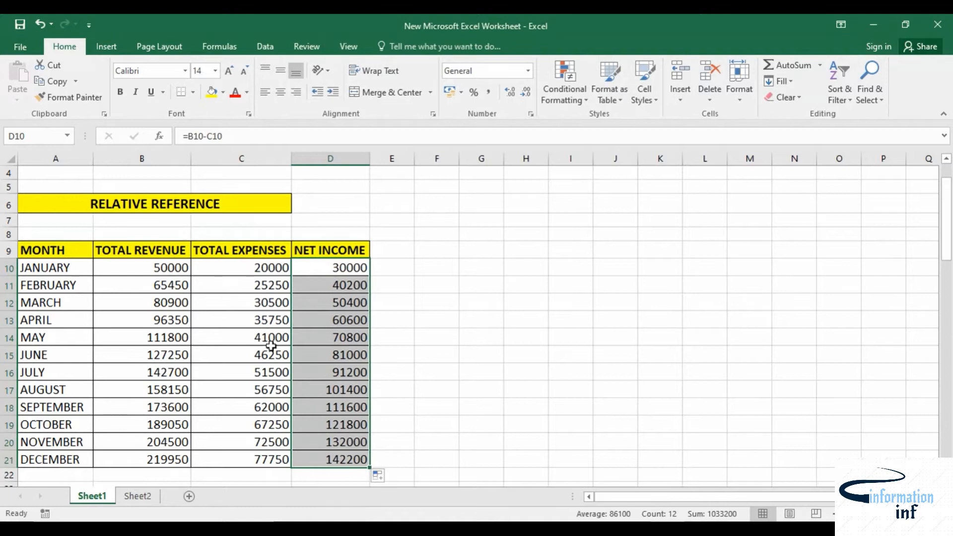
pyautogui.scroll(-3, 270, 360)
pyautogui.scroll(2, 270, 361)
pyautogui.scroll(1, 270, 361)
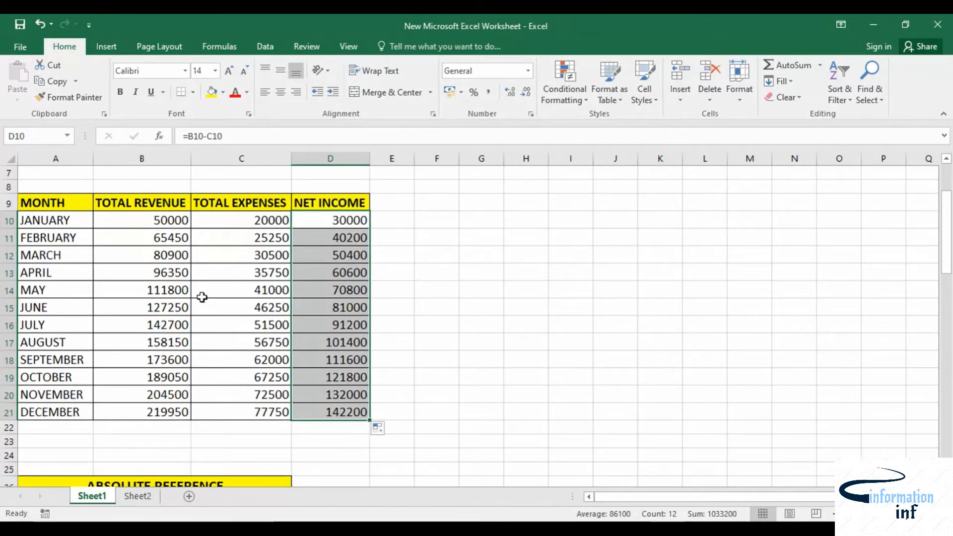
pyautogui.scroll(1, 179, 277)
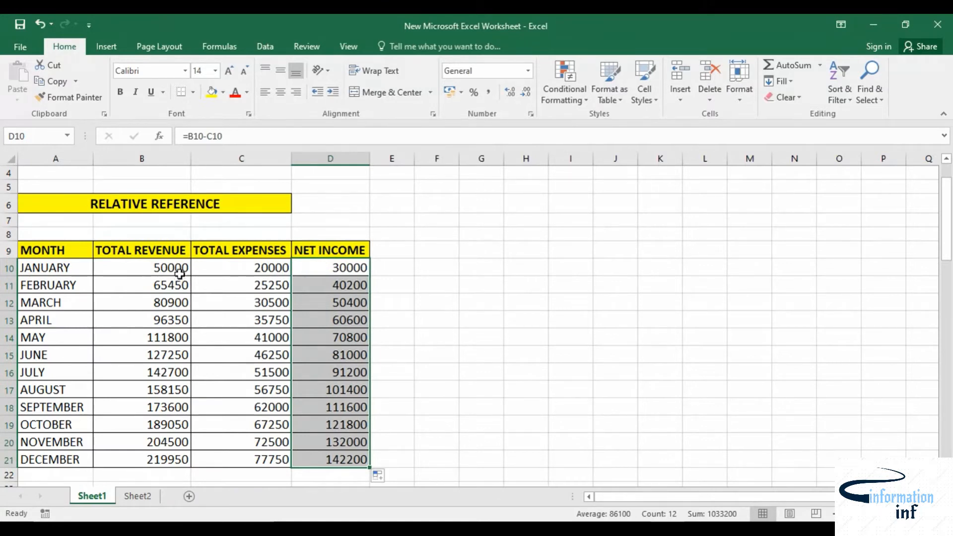
# In the ABSOLUTE REFERENCE table, enter =B31/B43 in C31 to divide the first student's mark by the max mark.
pyautogui.scroll(-3, 357, 373)
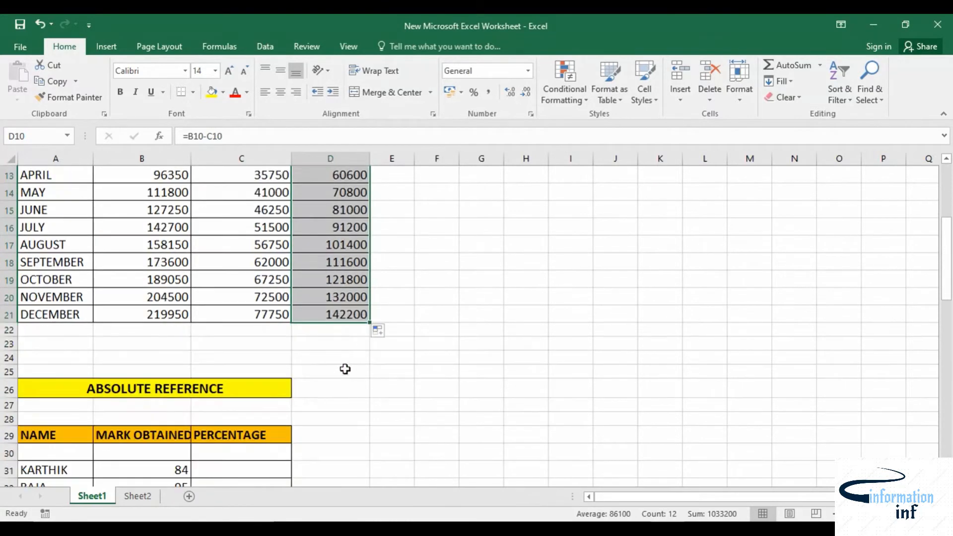
pyautogui.click(352, 403)
pyautogui.scroll(-2, 331, 409)
pyautogui.scroll(-1, 150, 279)
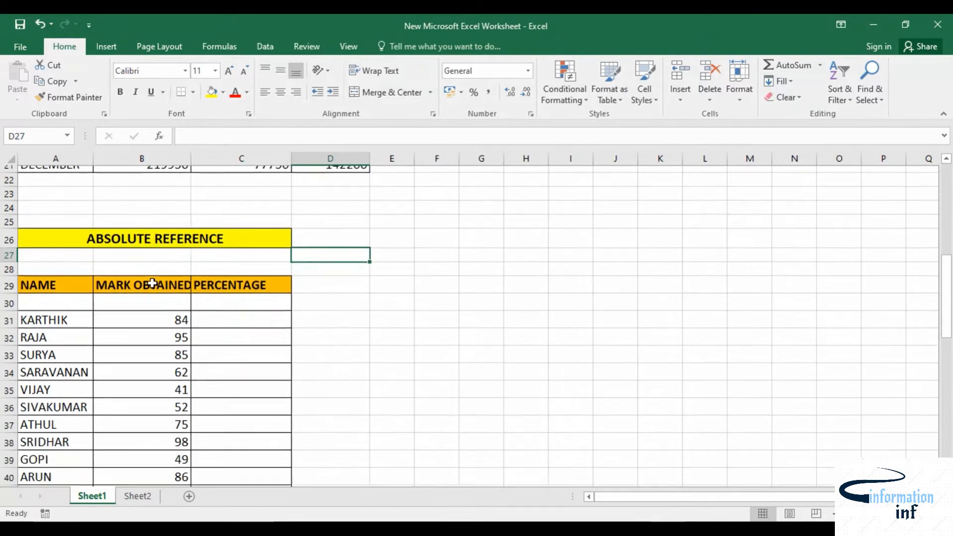
pyautogui.scroll(-2, 152, 283)
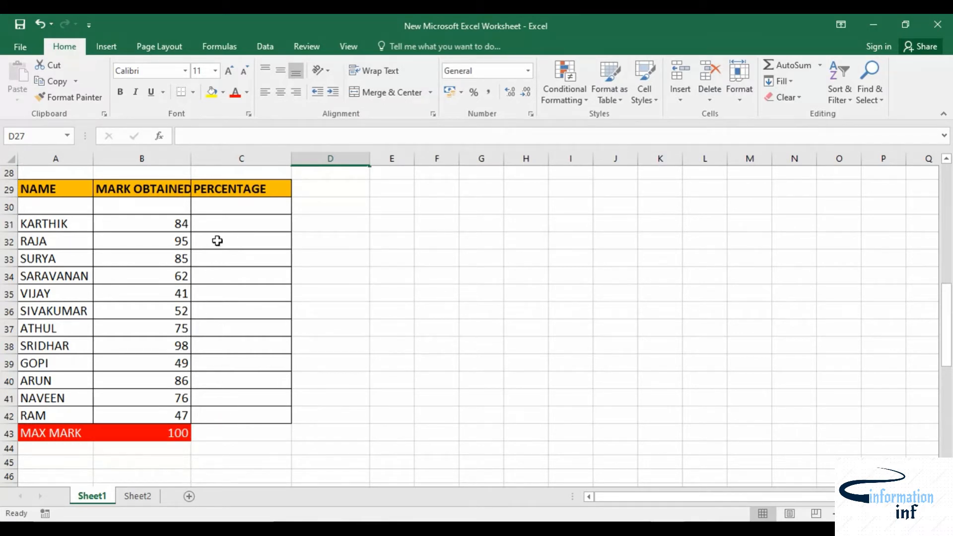
pyautogui.click(230, 220)
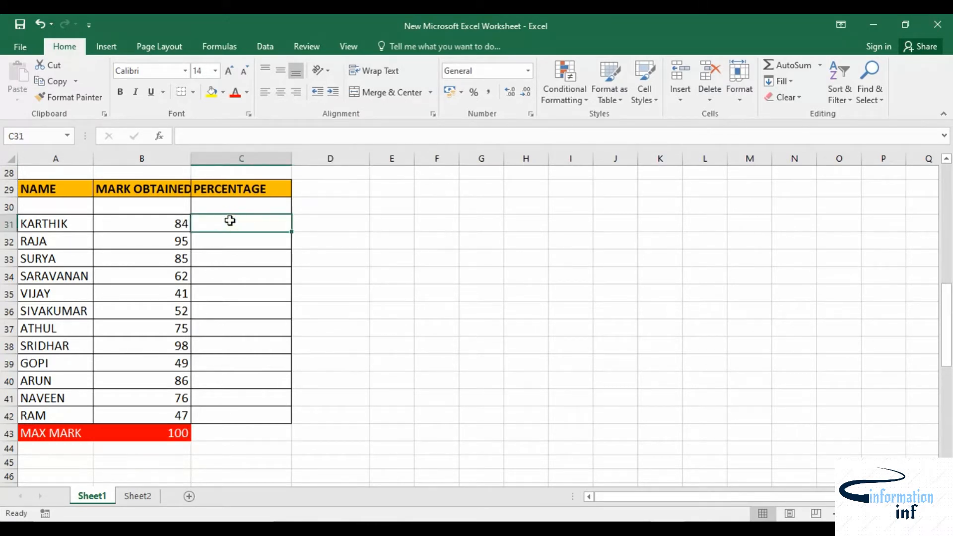
pyautogui.write('=')
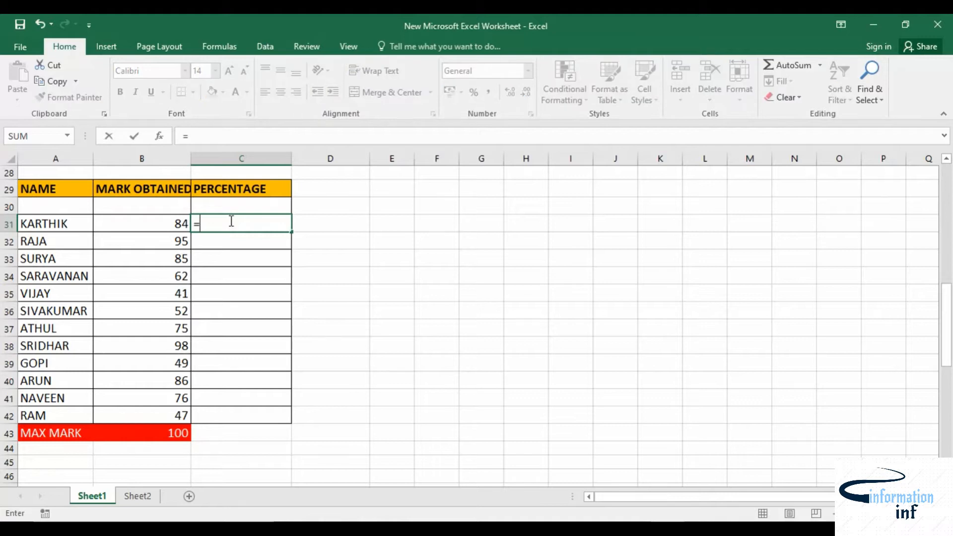
pyautogui.click(169, 224)
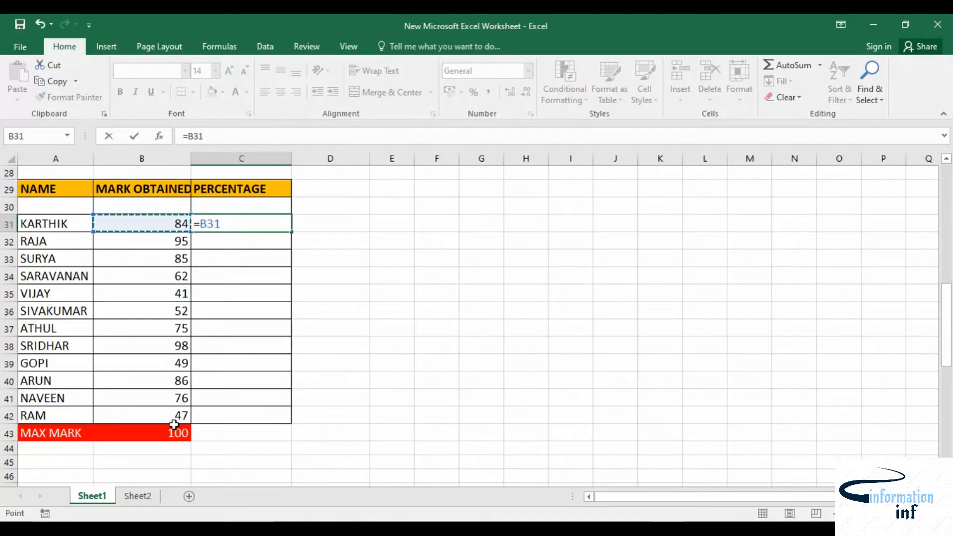
pyautogui.write('/')
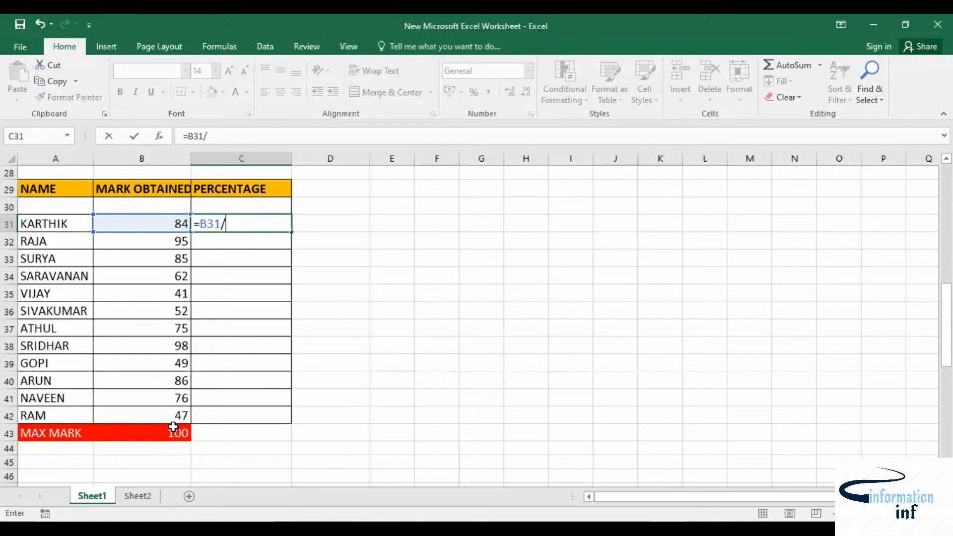
pyautogui.click(171, 434)
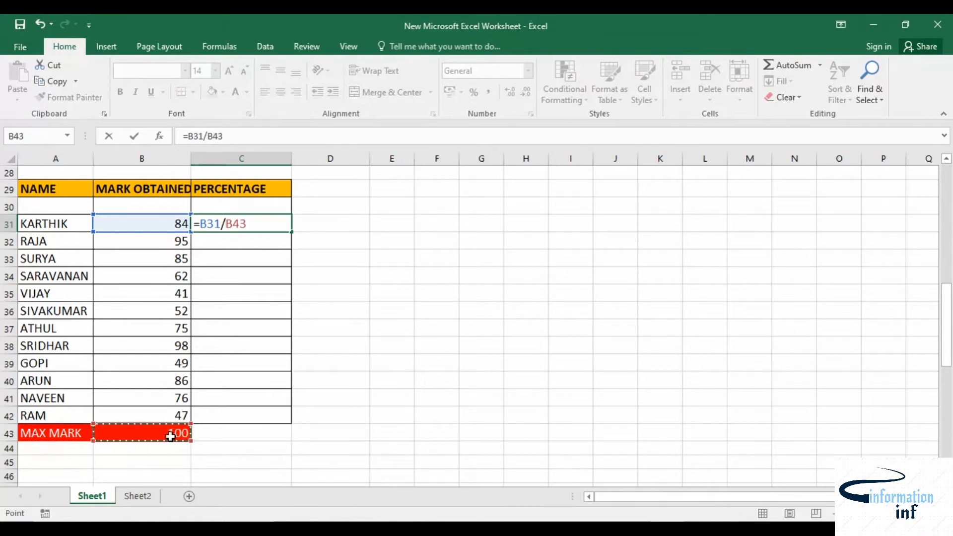
pyautogui.press('Return')
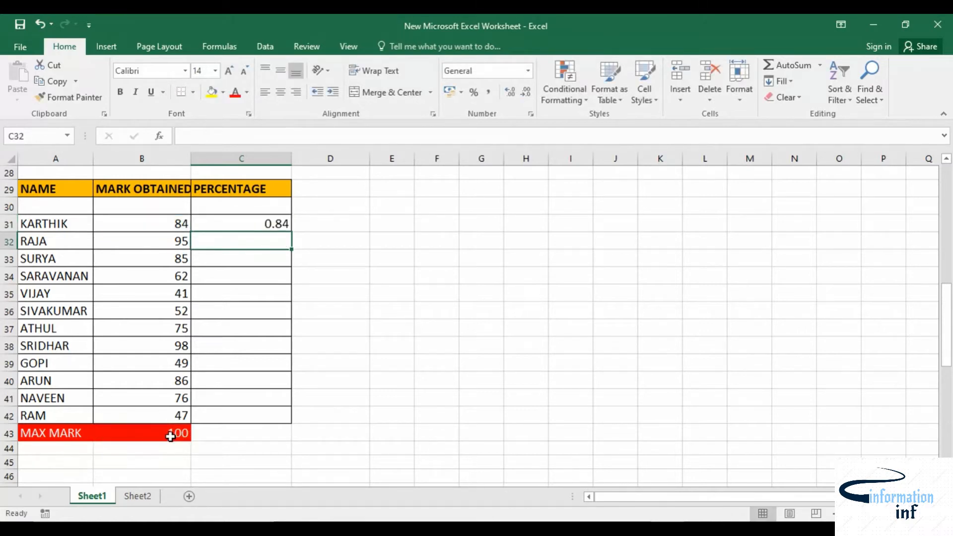
# Fill the percentage formula with its relative references from C31 down to C42.
pyautogui.click(272, 223)
pyautogui.moveTo(291, 233); pyautogui.dragTo(287, 423)
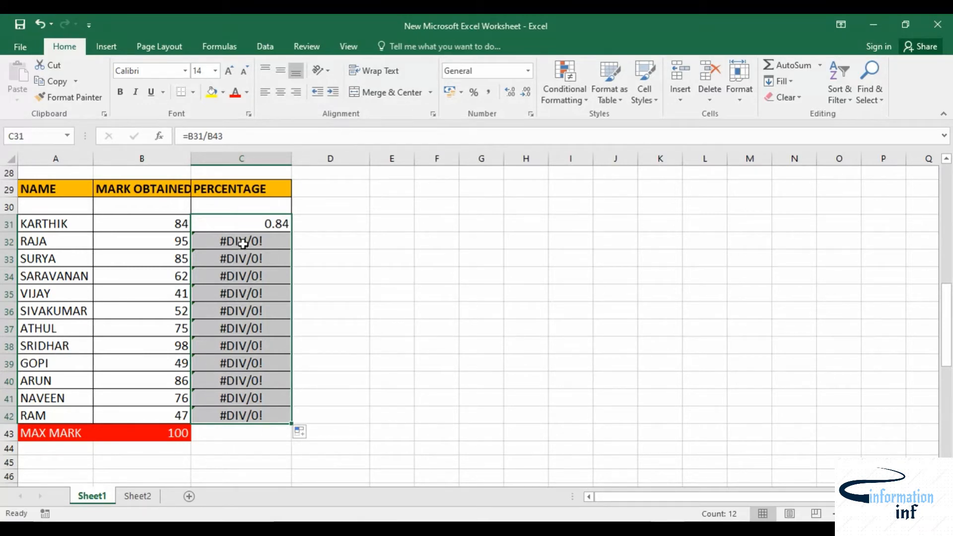
pyautogui.click(252, 224)
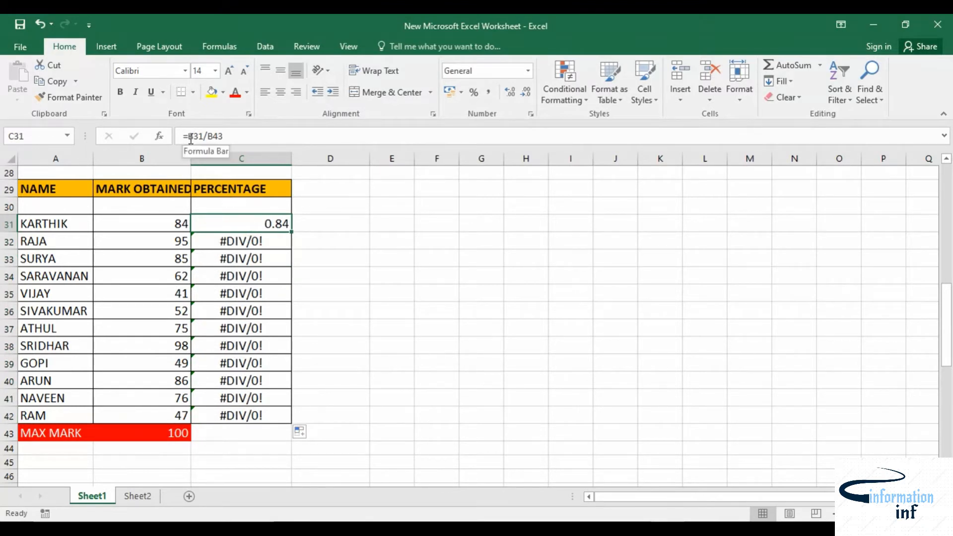
# Show the sheet's formulas and examine which cells the copied percentage formulas in C32 and C33 refer to.
pyautogui.click(221, 46)
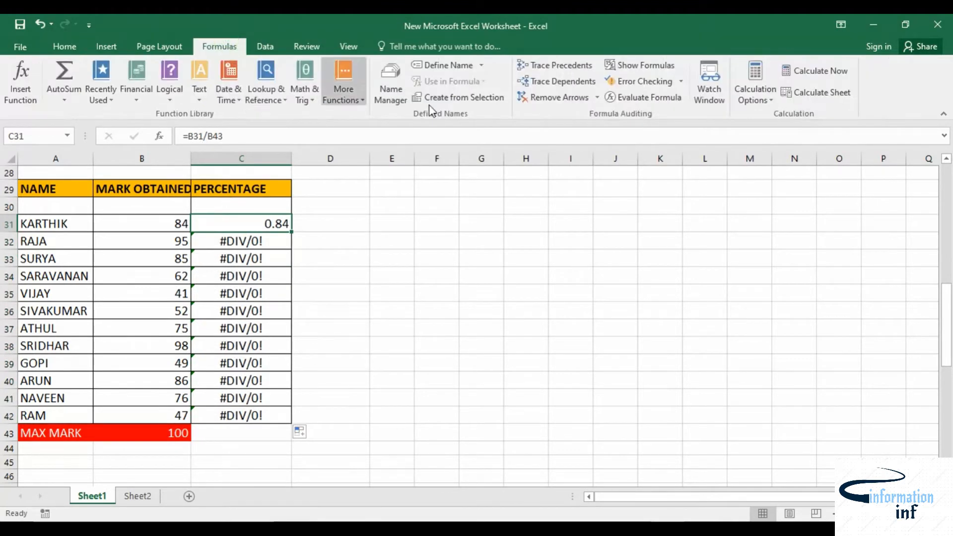
pyautogui.click(610, 70)
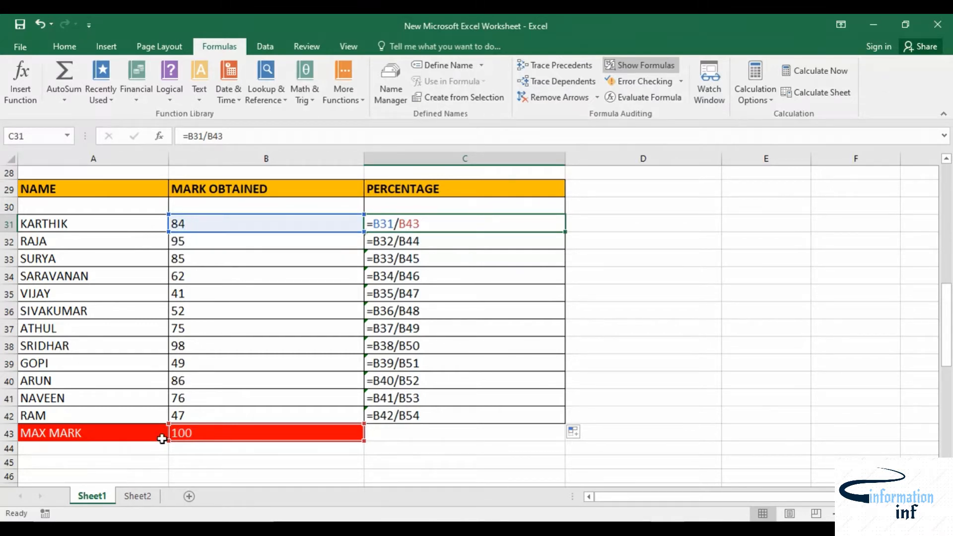
pyautogui.click(386, 242)
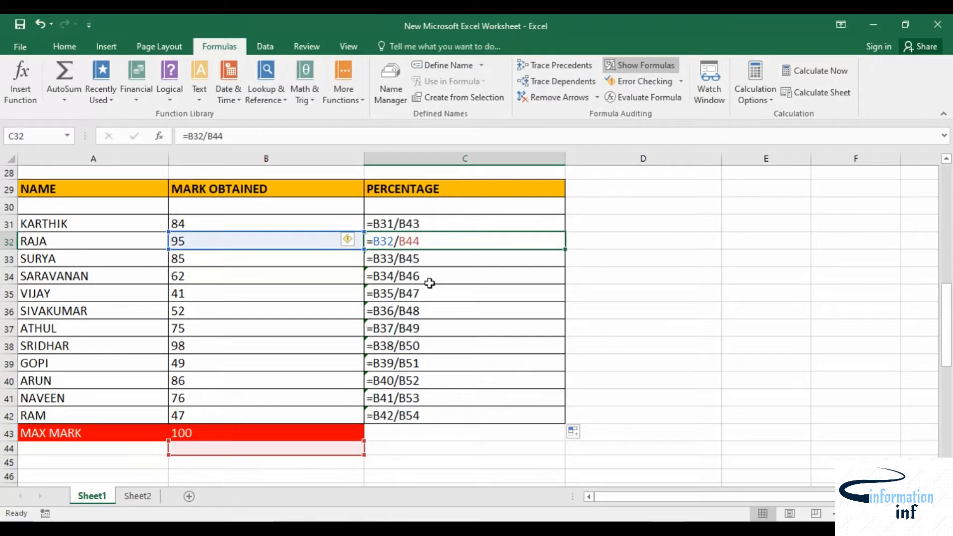
pyautogui.click(427, 260)
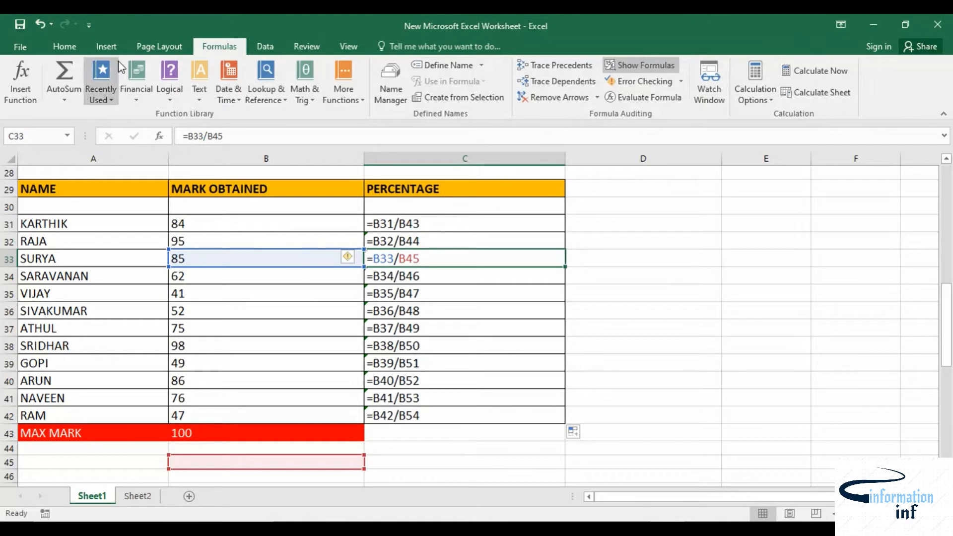
# Make the max mark reference in C31 absolute so the formula reads =B31/$B$43.
pyautogui.doubleClick(436, 222)
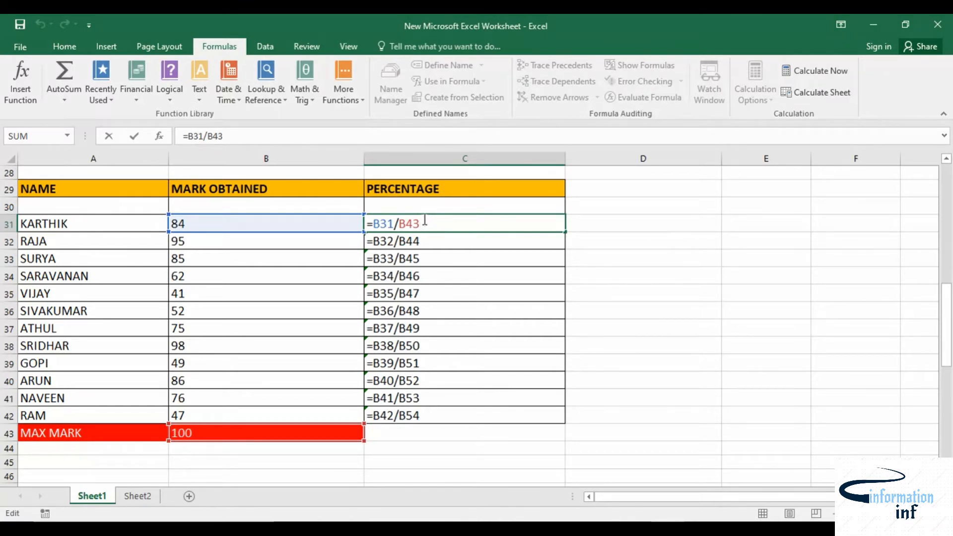
pyautogui.press('F4')
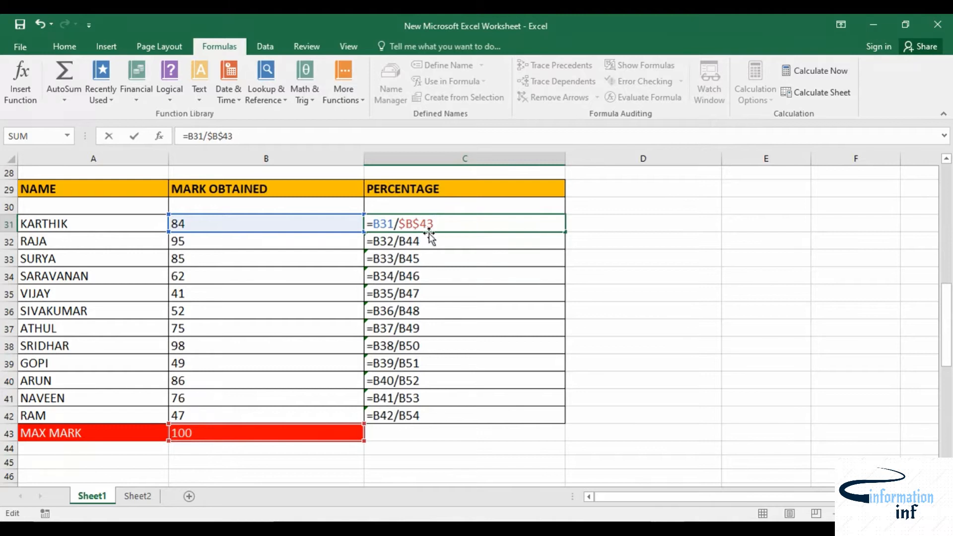
pyautogui.press('Return')
# Fill the corrected percentage formula with the absolute $B$43 reference from C31 down to C42.
pyautogui.click(459, 228)
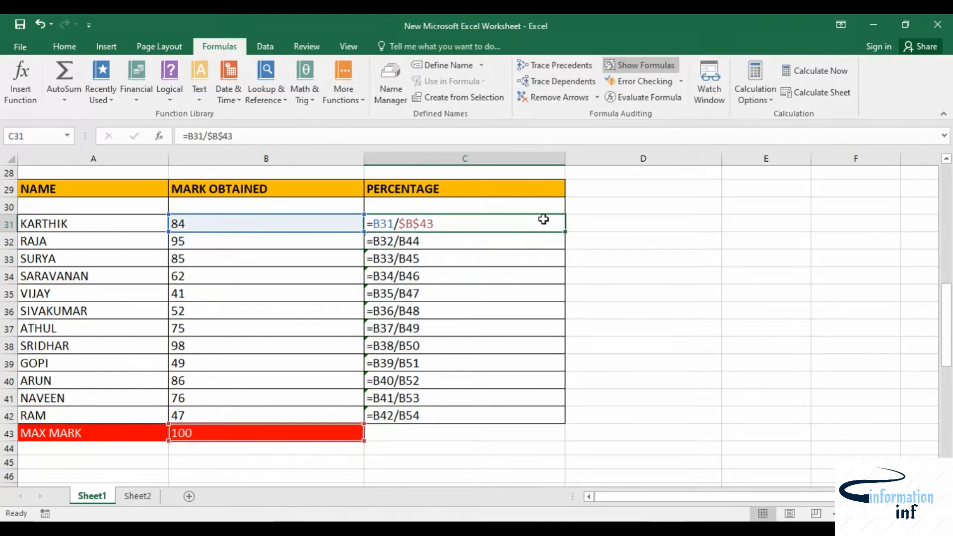
pyautogui.moveTo(565, 232); pyautogui.dragTo(565, 424)
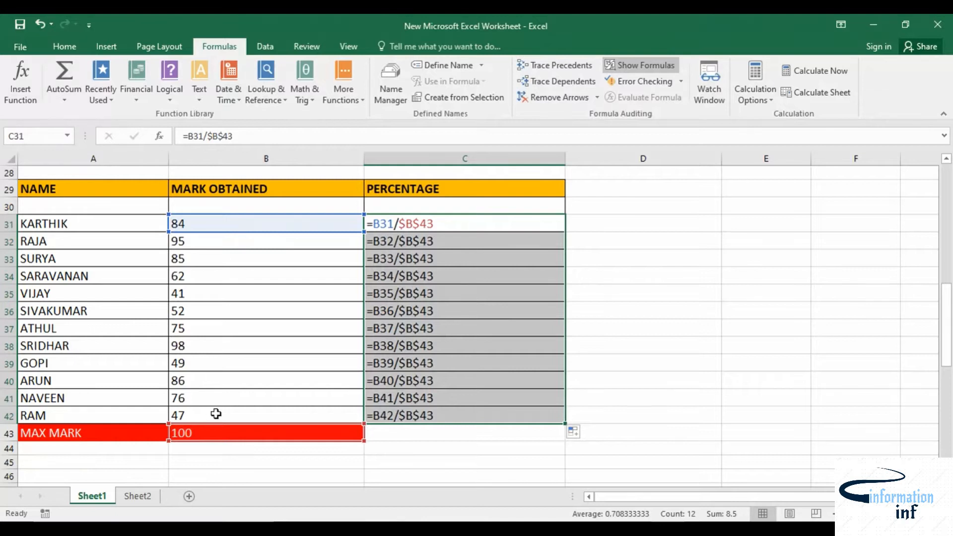
pyautogui.click(629, 292)
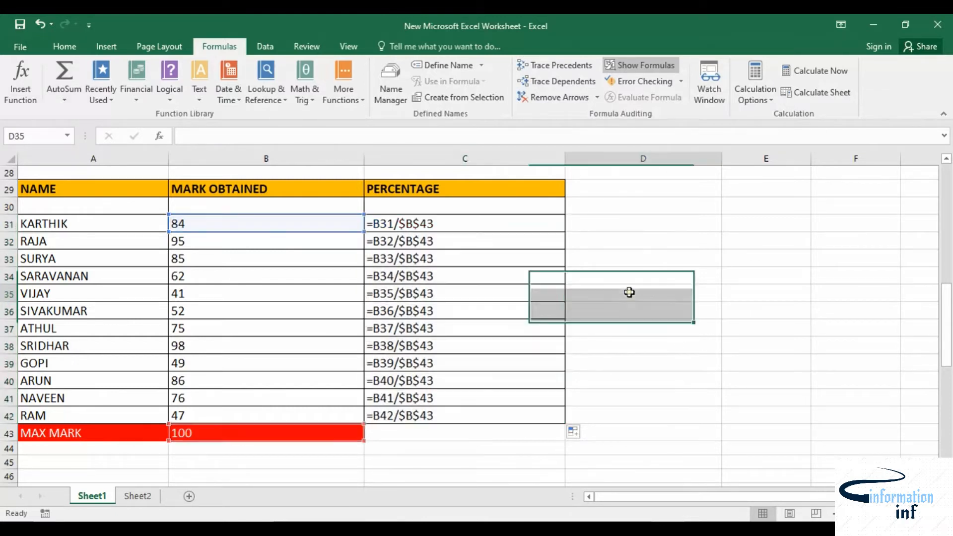
# Switch the sheet back to calculated results and format the percentages in C31:C42 with the Percentage number format.
pyautogui.click(639, 67)
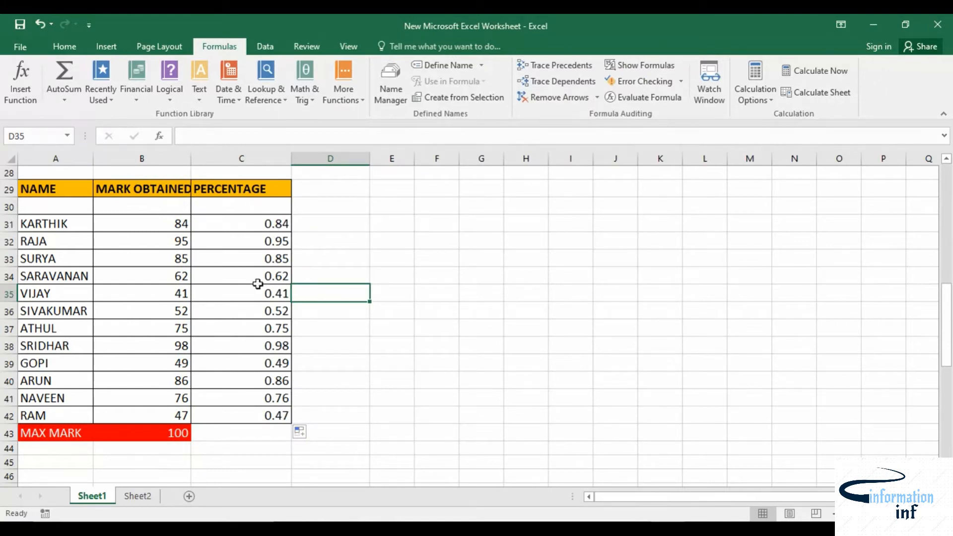
pyautogui.click(260, 248)
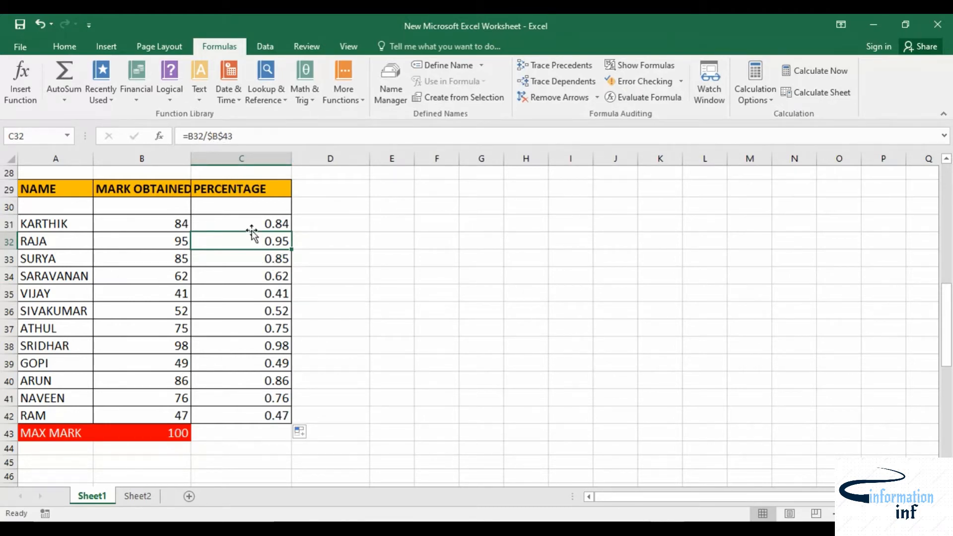
pyautogui.moveTo(251, 226); pyautogui.dragTo(278, 415)
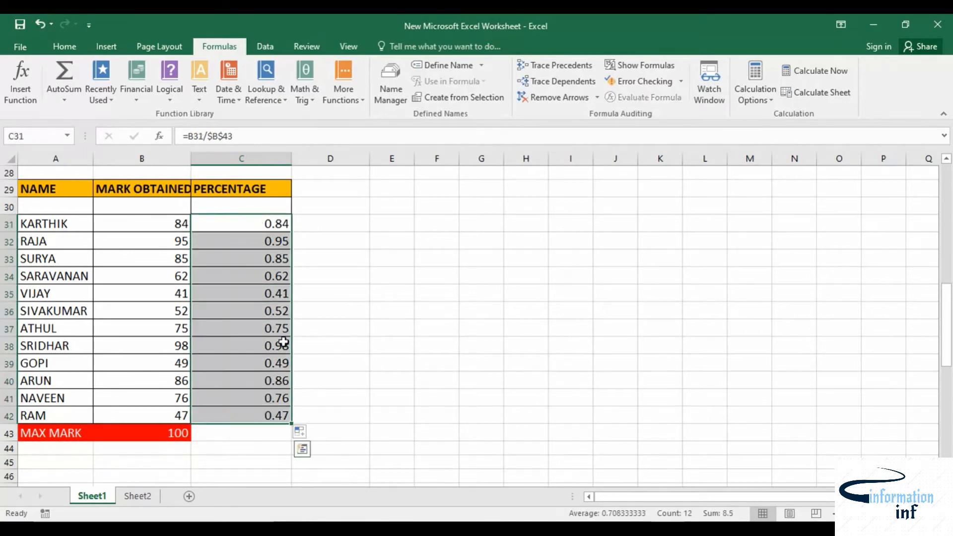
pyautogui.click(95, 50)
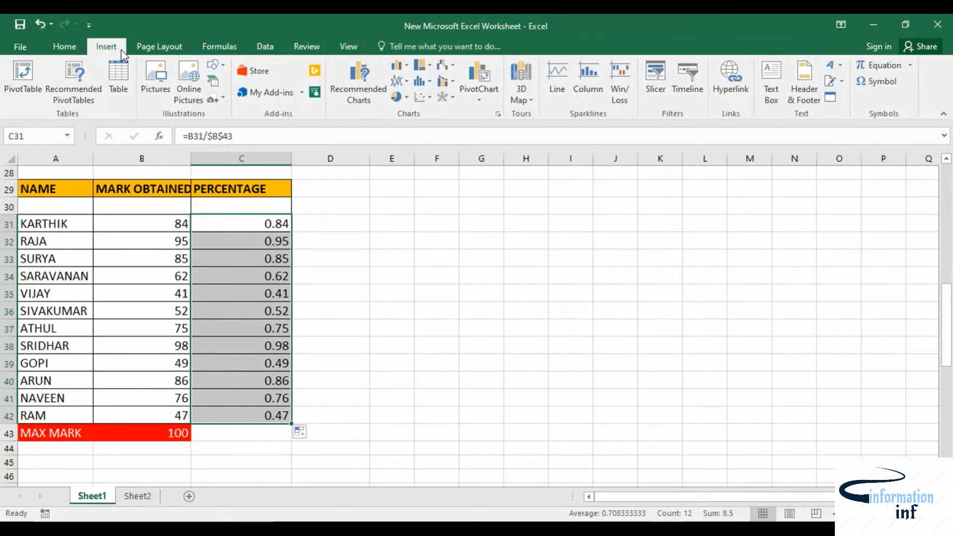
pyautogui.click(65, 47)
pyautogui.click(523, 73)
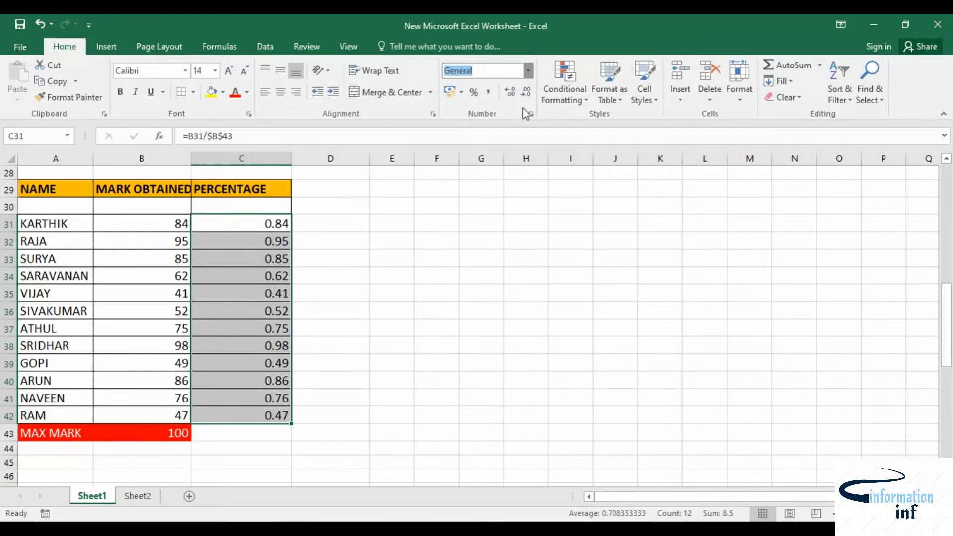
pyautogui.click(528, 71)
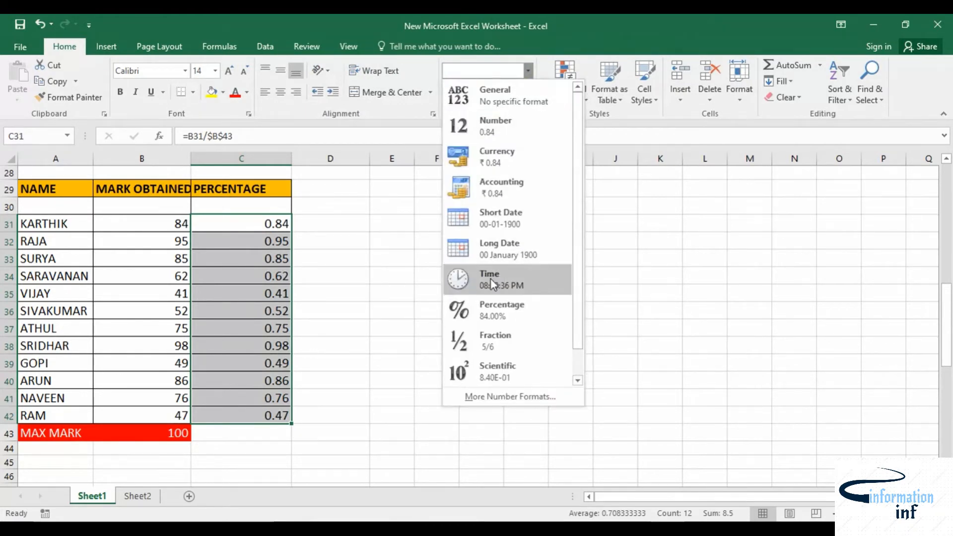
pyautogui.click(490, 306)
pyautogui.click(340, 223)
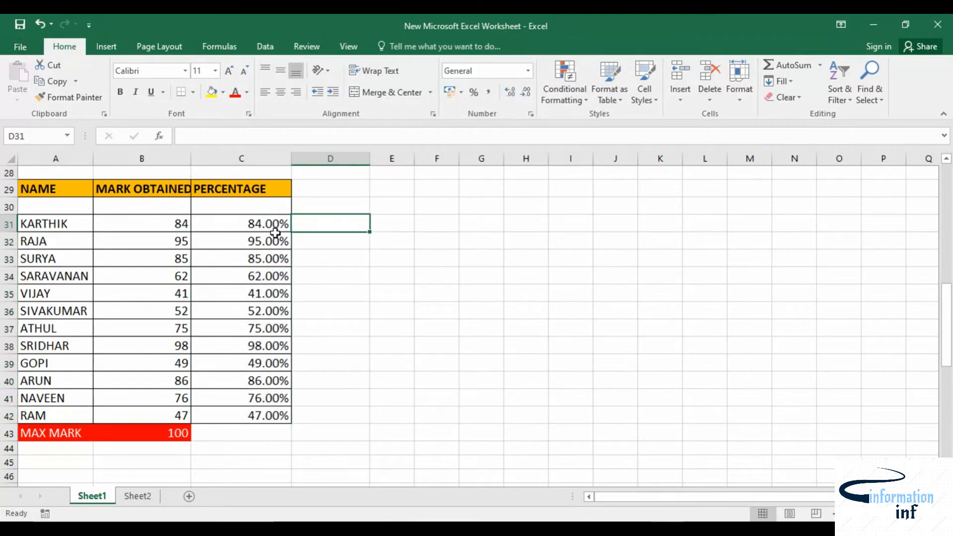
# Undo the percentage formatting, the fills and the formula entries until C31:C42 is empty.
pyautogui.hotkey('ctrl', 'z')
pyautogui.hotkey('ctrl', 'z')
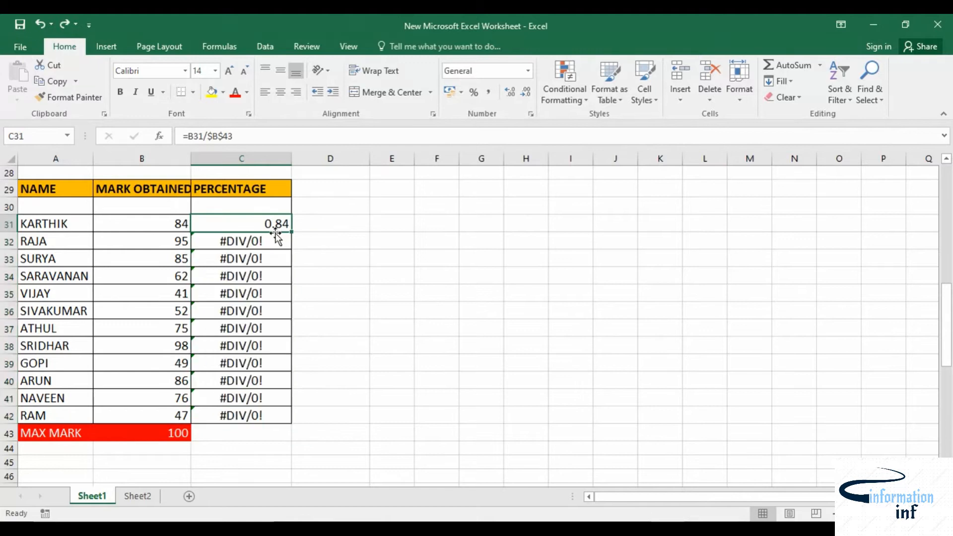
pyautogui.hotkey('ctrl', 'z')
pyautogui.hotkey('ctrl', 'z')
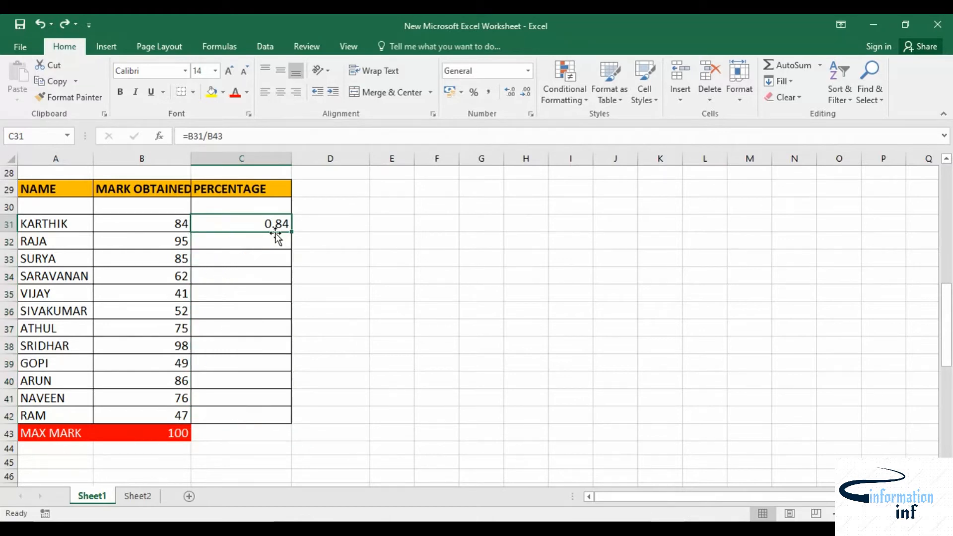
pyautogui.hotkey('ctrl', 'z')
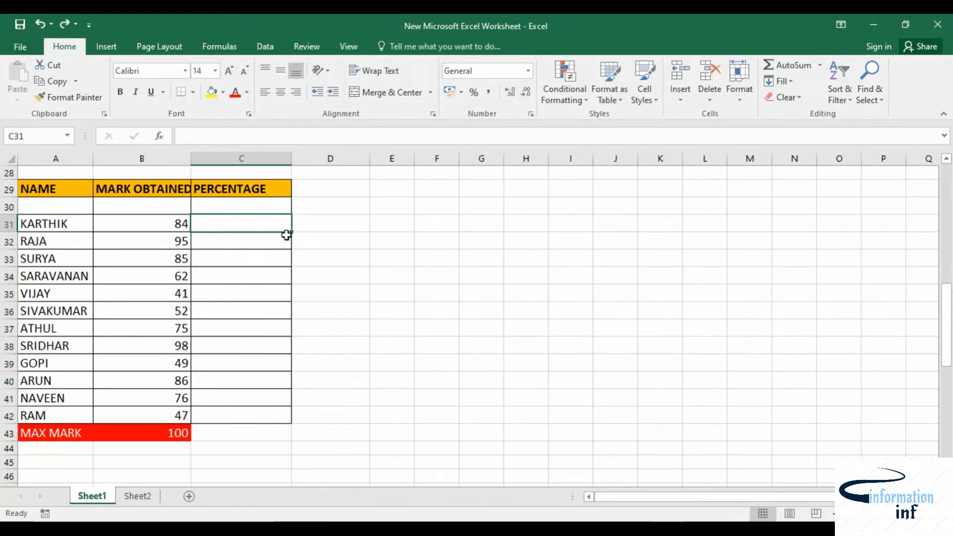
# Enter the formula =B31/B43 in C31 and fill it down to C42.
pyautogui.click(259, 229)
pyautogui.scroll(2, 260, 266)
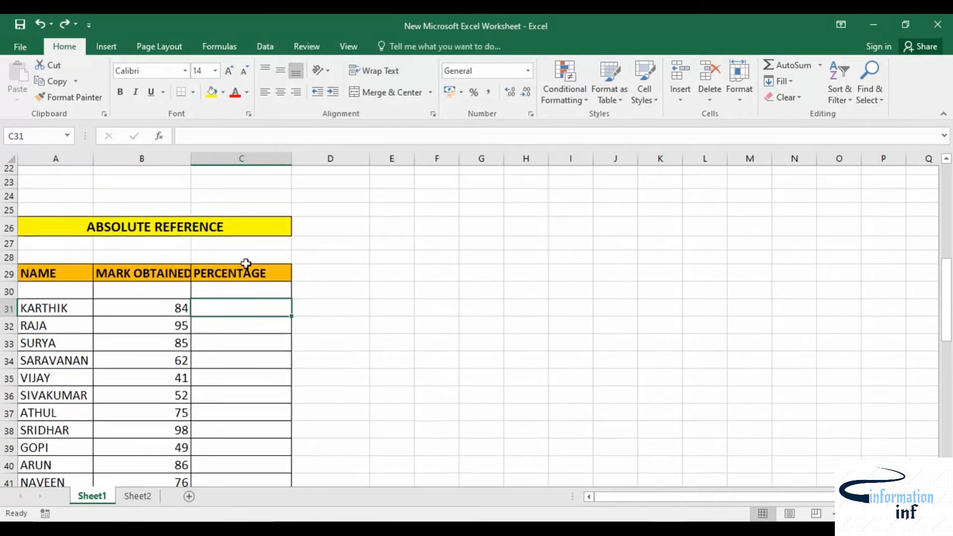
pyautogui.scroll(-2, 138, 249)
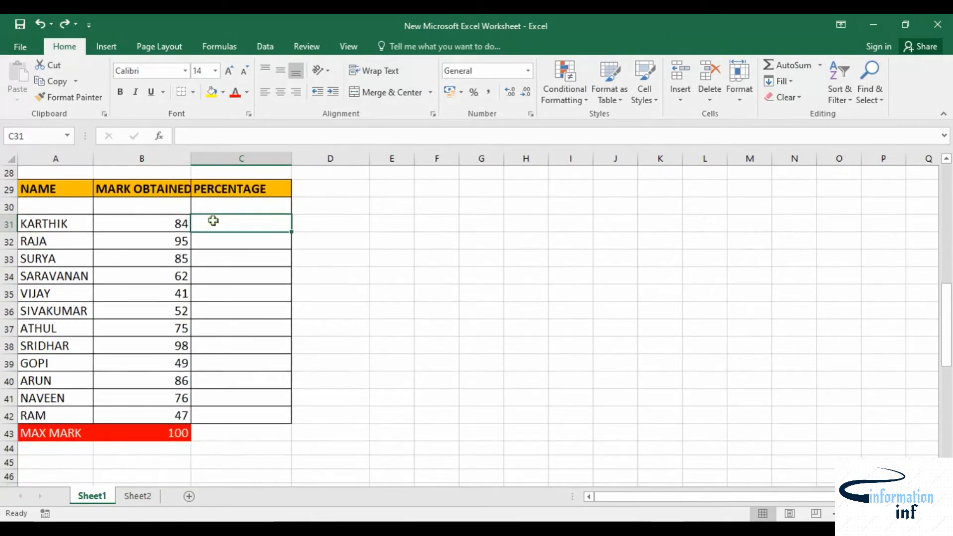
pyautogui.write('=')
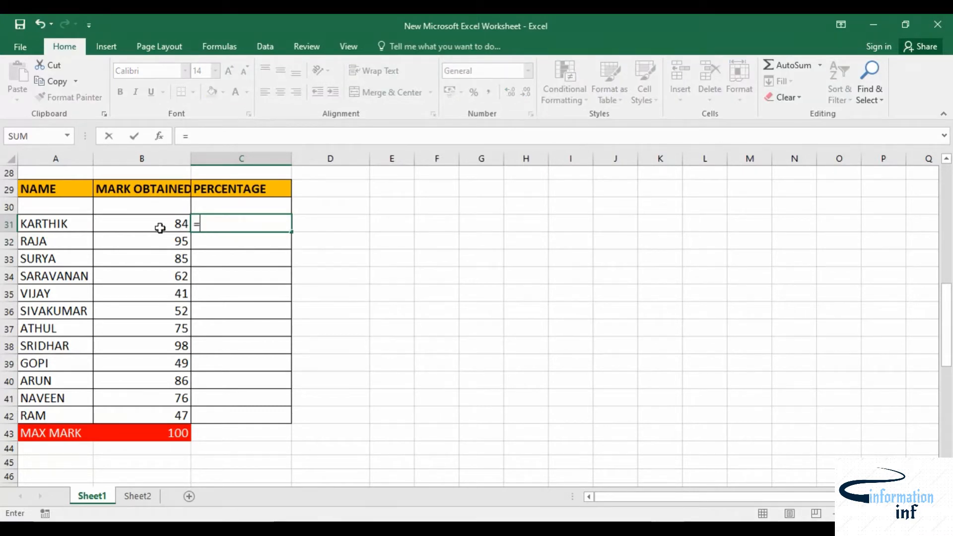
pyautogui.click(160, 227)
pyautogui.write('/')
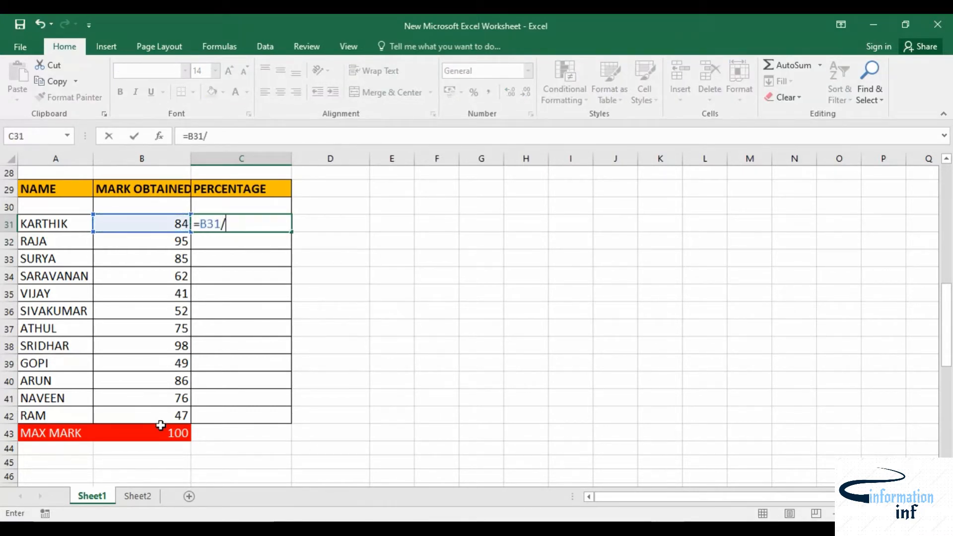
pyautogui.click(162, 436)
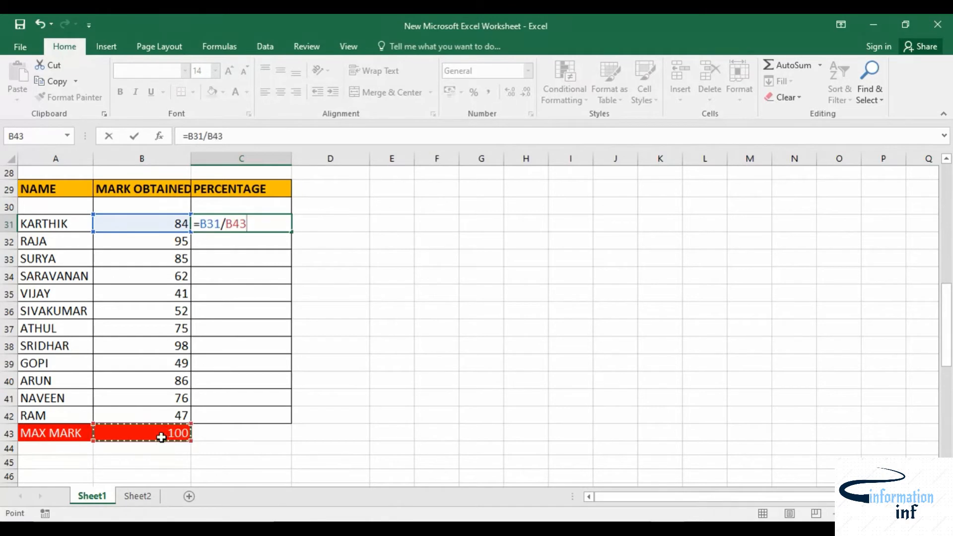
pyautogui.press('Return')
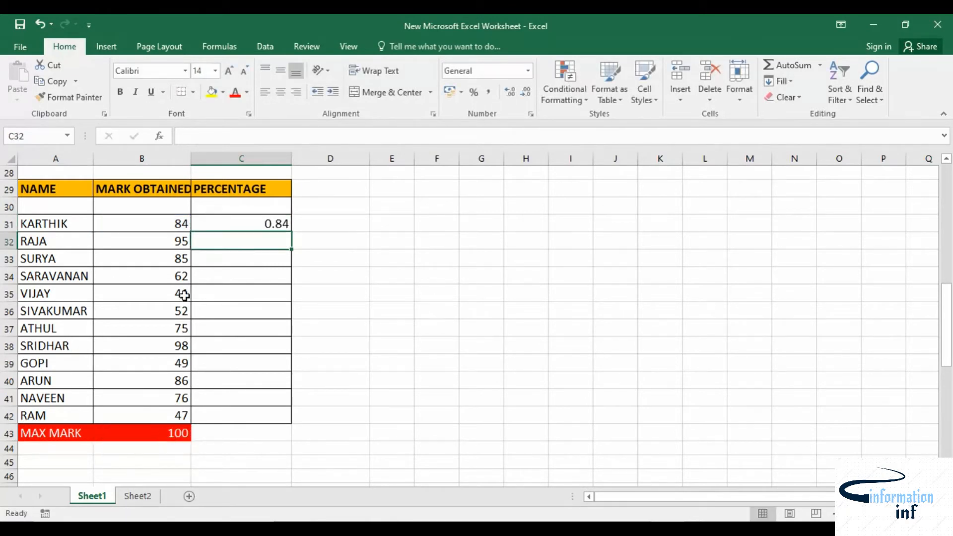
pyautogui.click(240, 223)
pyautogui.moveTo(291, 233); pyautogui.dragTo(291, 432)
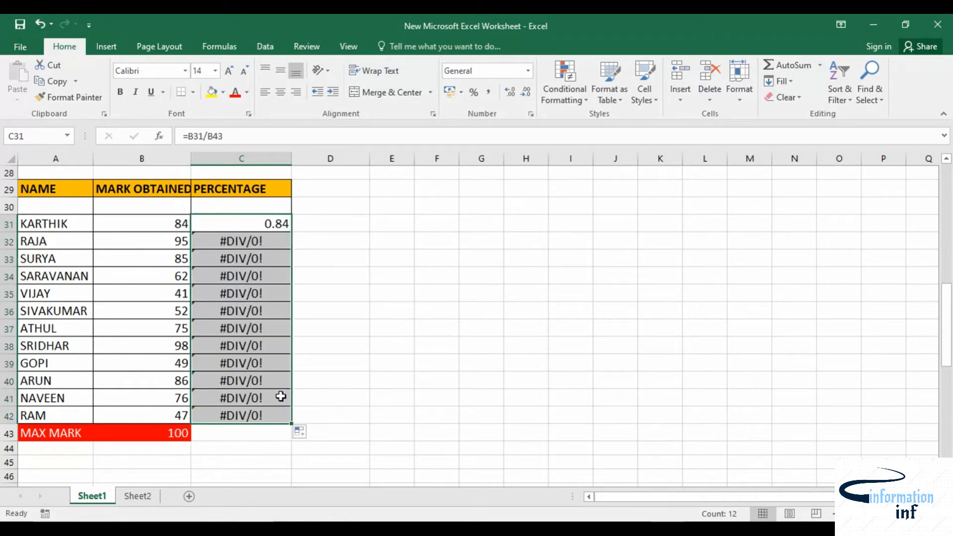
# Show the sheet's formulas and examine which cells the formulas in C31, C32 and C33 refer to, compared with the max mark in B43.
pyautogui.click(229, 241)
pyautogui.click(233, 259)
pyautogui.click(233, 242)
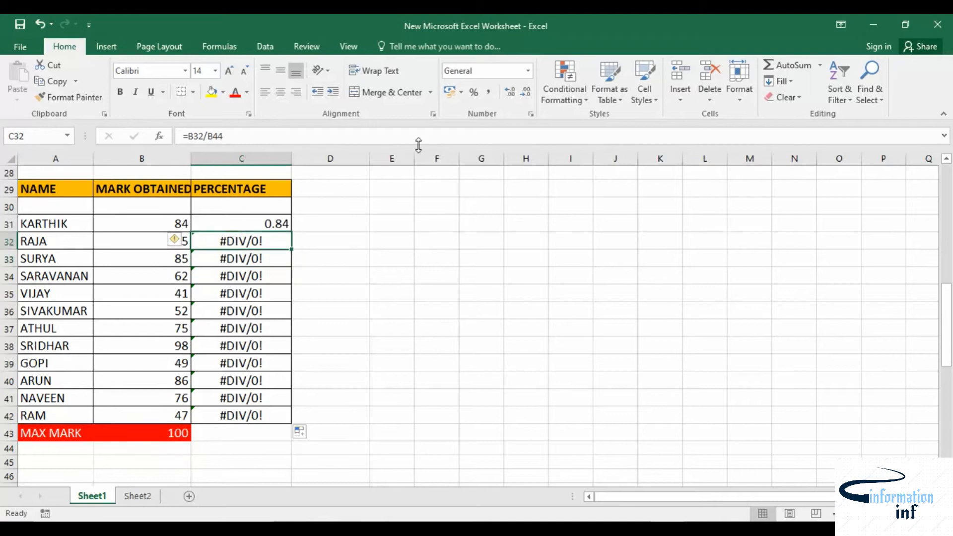
pyautogui.click(219, 46)
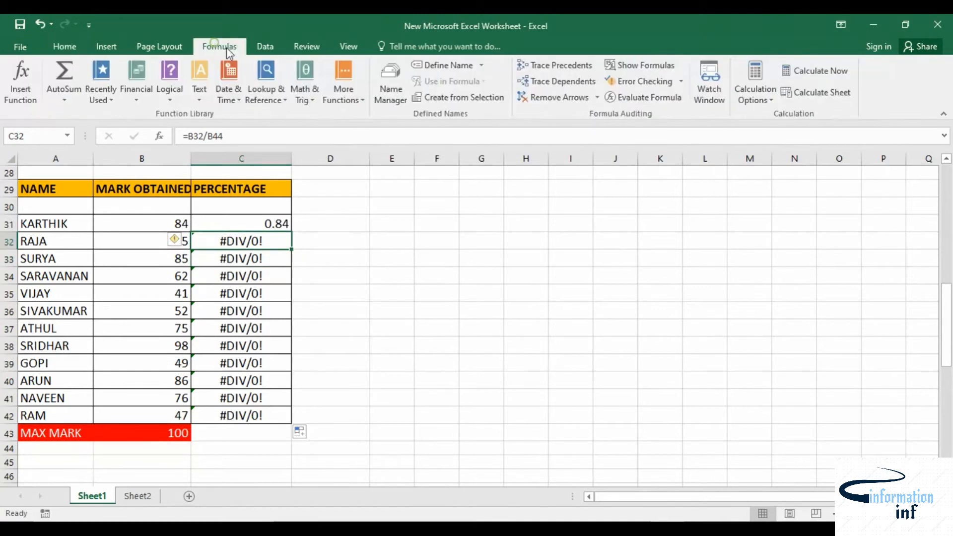
pyautogui.click(649, 66)
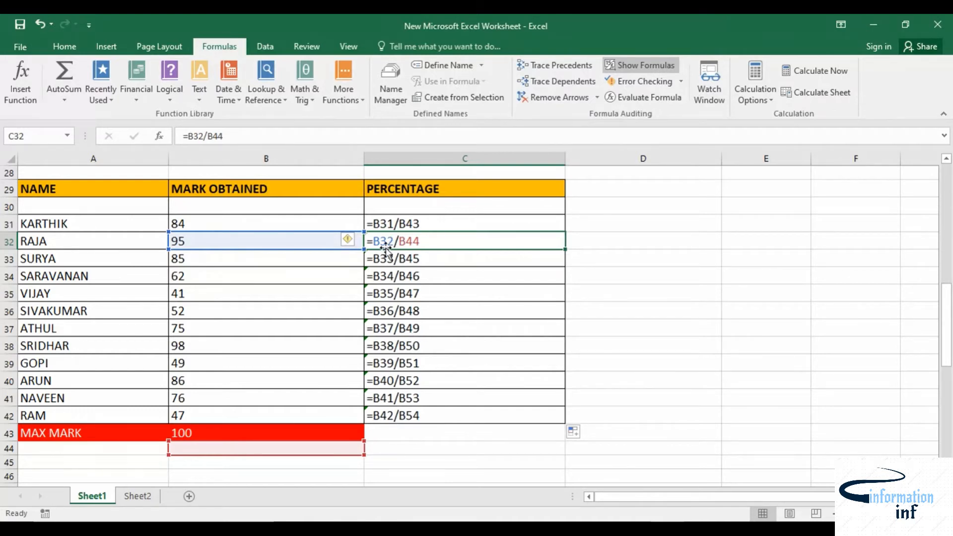
pyautogui.click(388, 224)
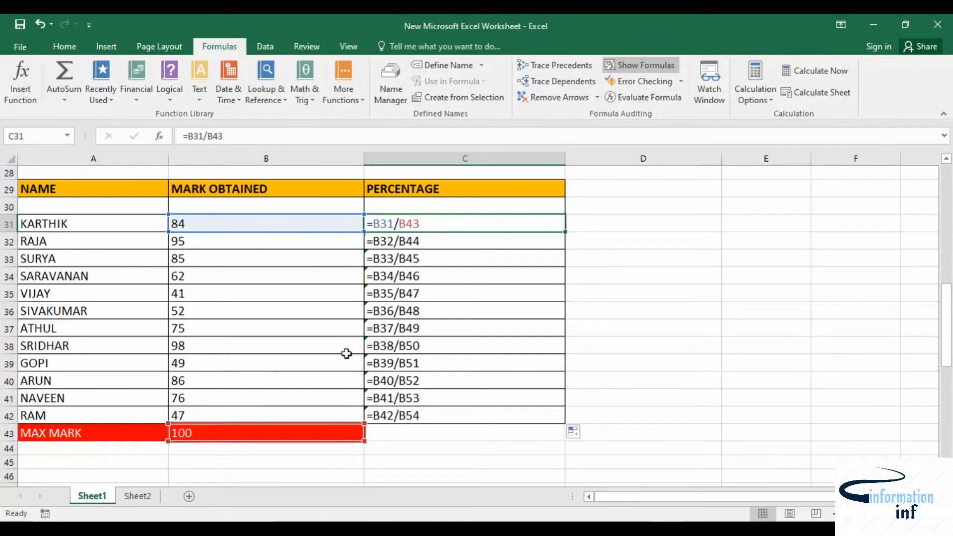
pyautogui.click(405, 243)
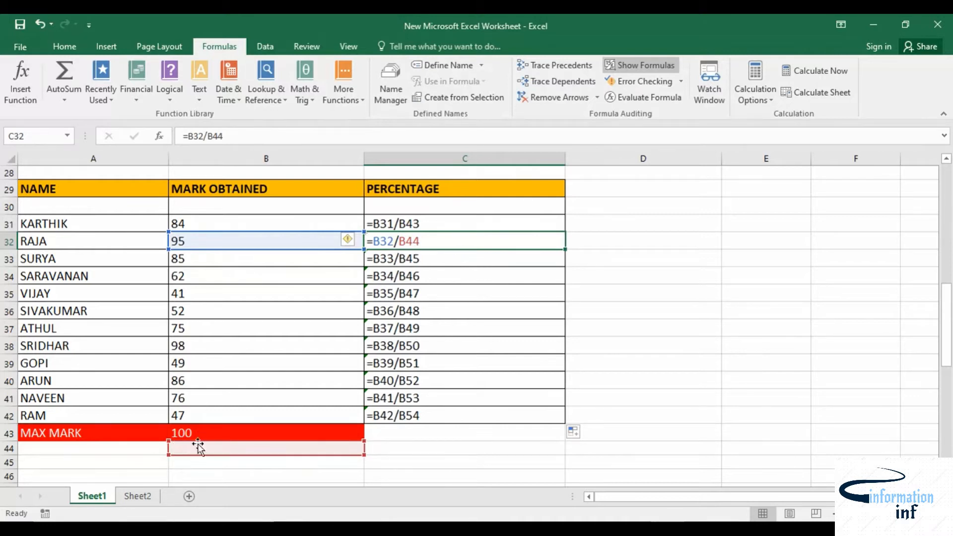
pyautogui.click(414, 262)
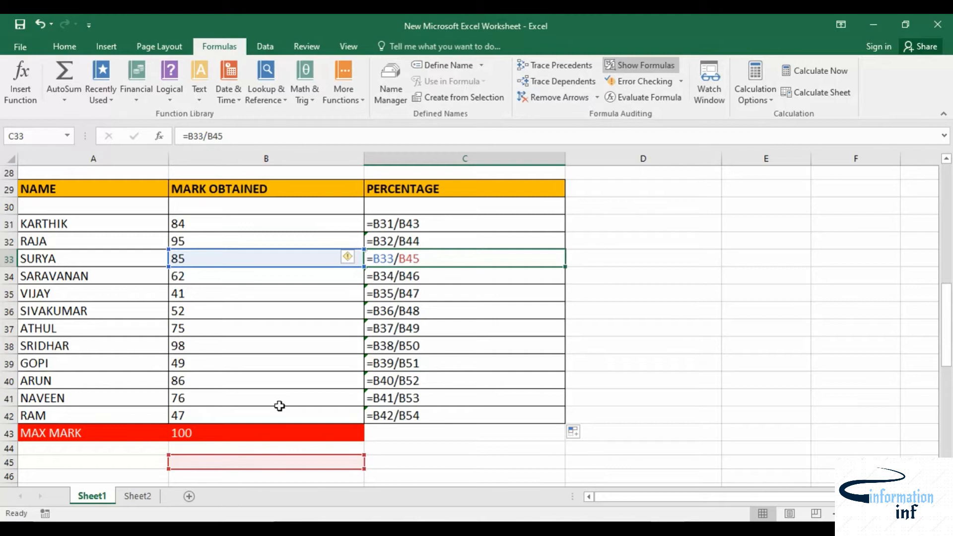
pyautogui.click(183, 438)
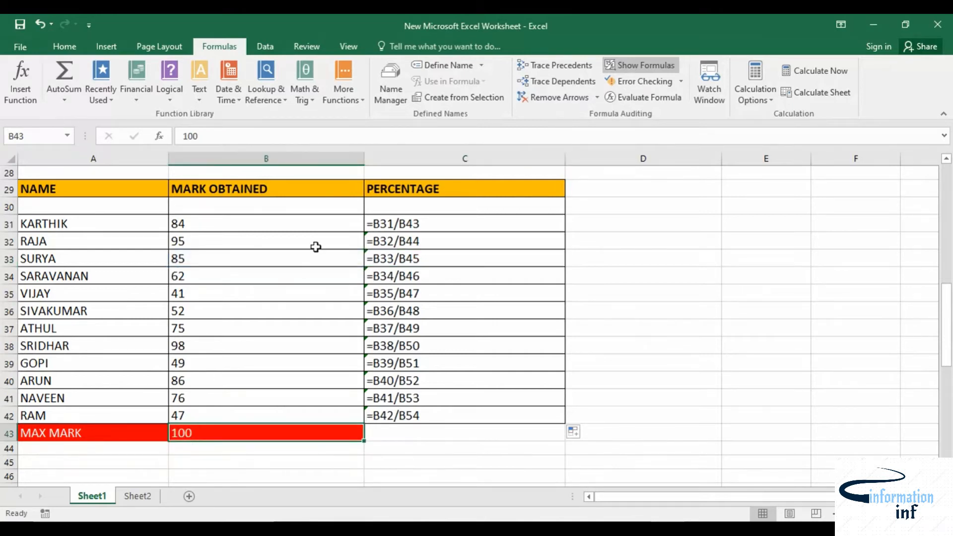
# Make the max mark reference in C31 absolute so it reads =B31/$B$43, and fill the formula down to C42.
pyautogui.doubleClick(436, 219)
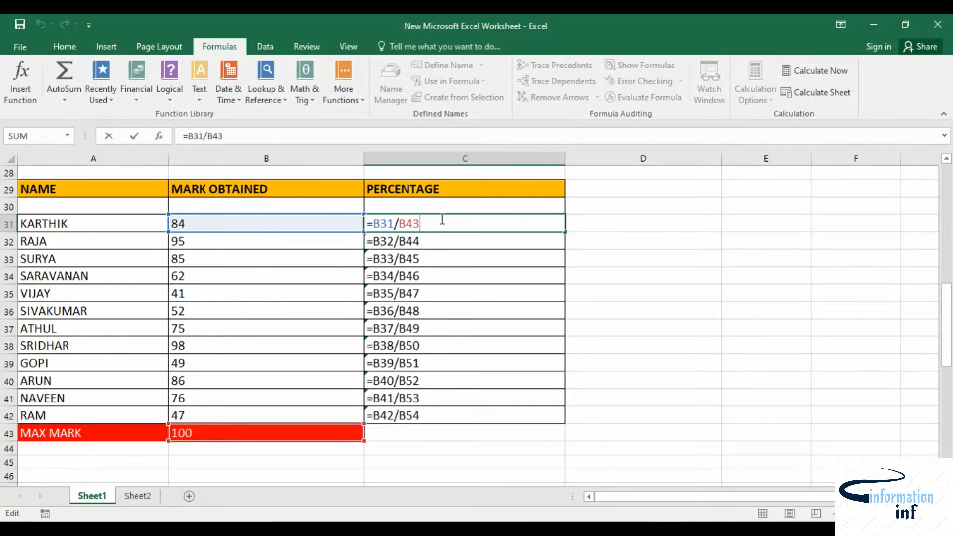
pyautogui.press('F4')
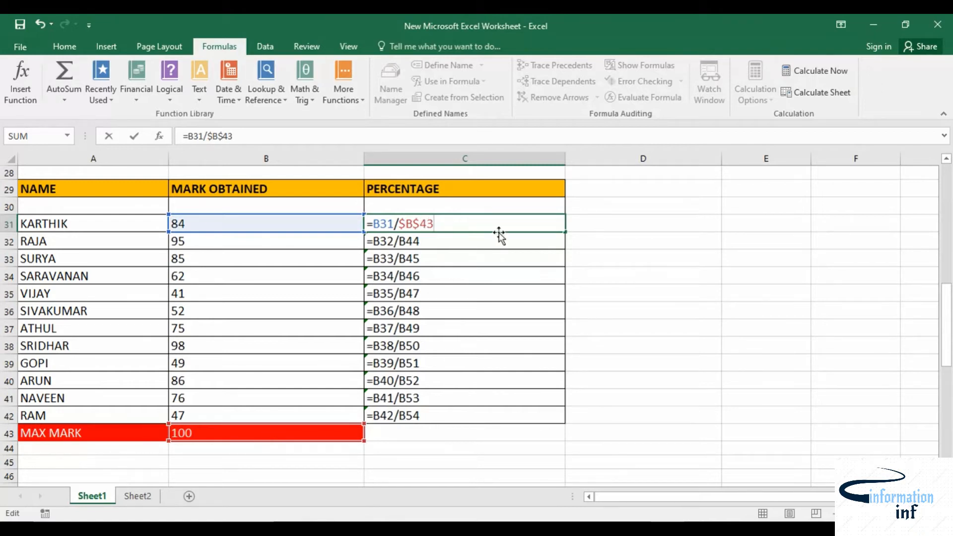
pyautogui.press('Return')
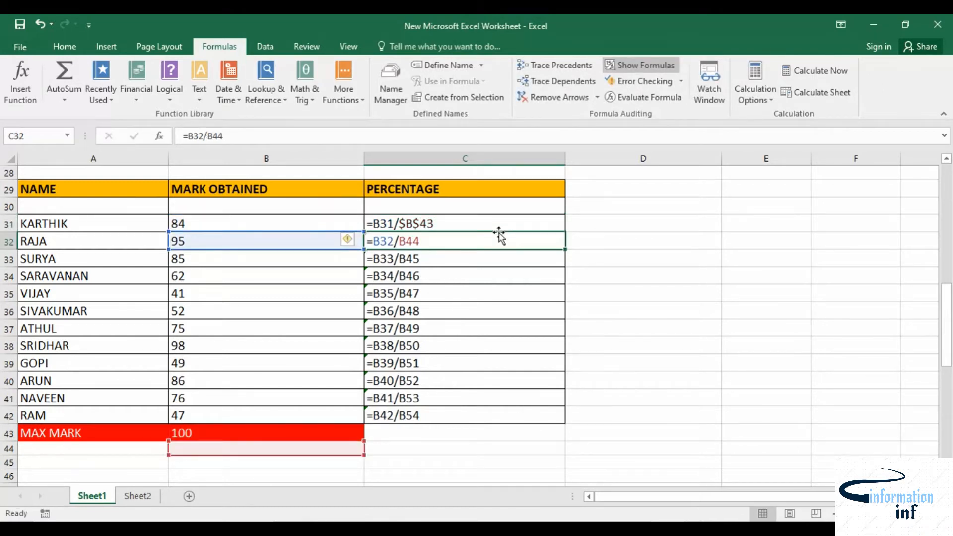
pyautogui.click(500, 224)
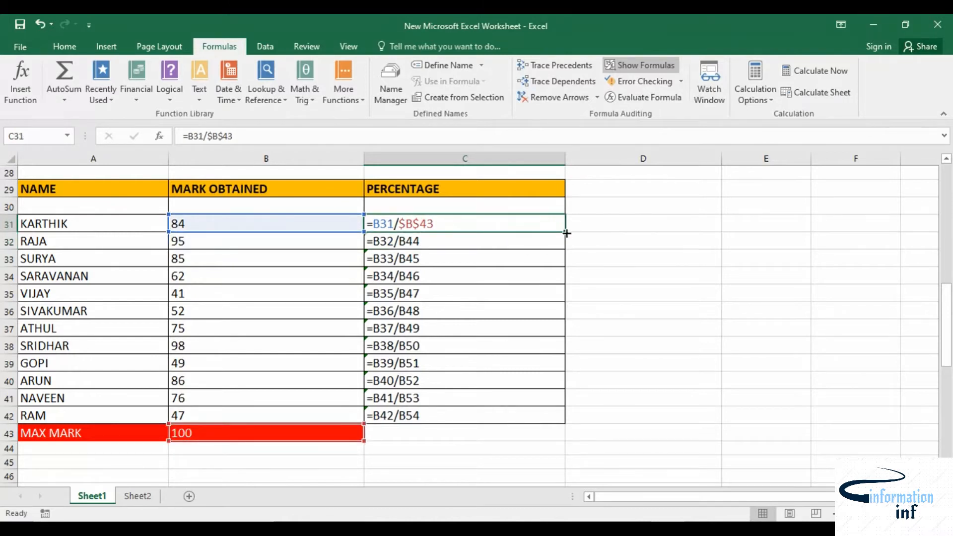
pyautogui.moveTo(565, 233); pyautogui.dragTo(531, 419)
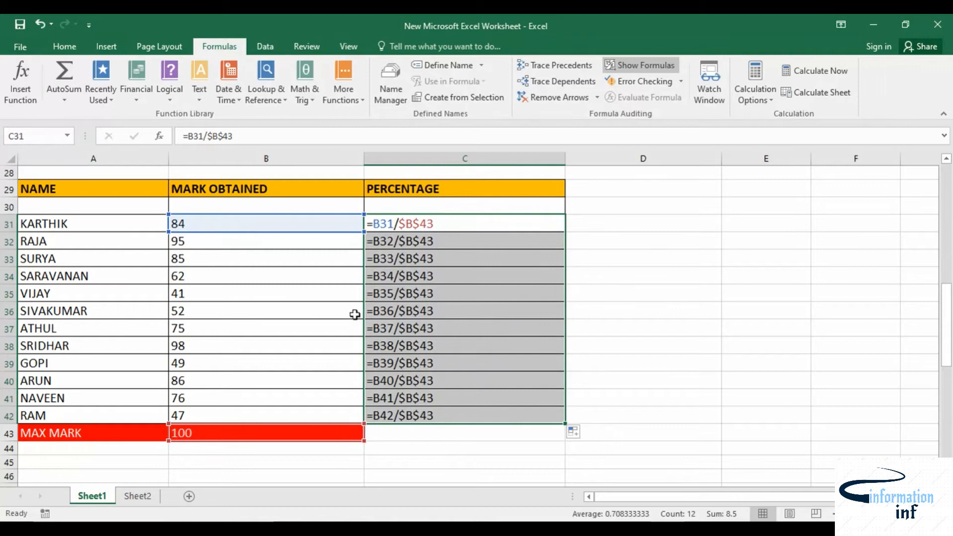
# Examine which cells each copied percentage formula from C32 down to C42 refers to.
pyautogui.click(407, 247)
pyautogui.click(411, 260)
pyautogui.click(415, 276)
pyautogui.click(419, 293)
pyautogui.click(431, 328)
pyautogui.click(427, 311)
pyautogui.click(426, 345)
pyautogui.click(420, 361)
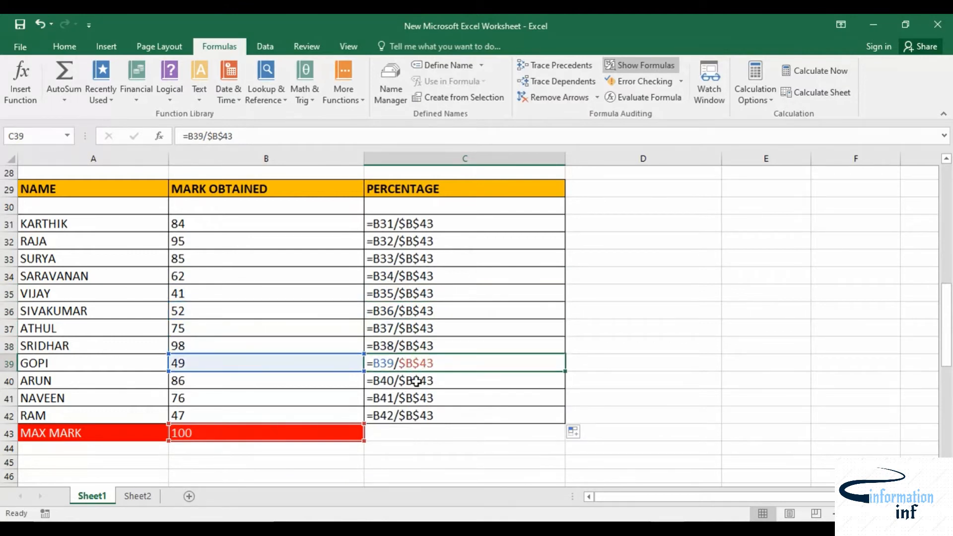
pyautogui.click(417, 381)
pyautogui.click(419, 399)
pyautogui.click(423, 415)
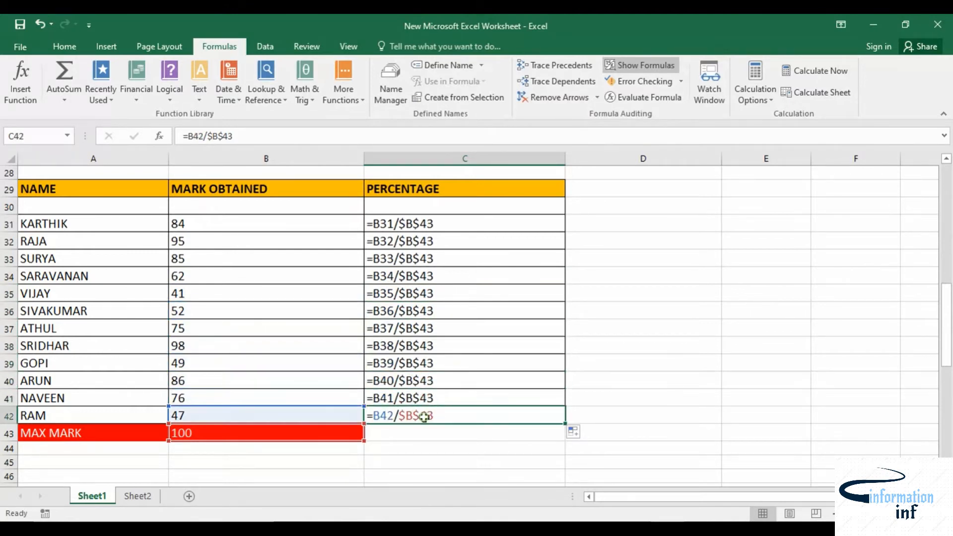
# Turn off the formula display and look over the calculated percentages in column C.
pyautogui.click(640, 65)
pyautogui.moveTo(260, 223); pyautogui.dragTo(251, 398)
pyautogui.click(251, 398)
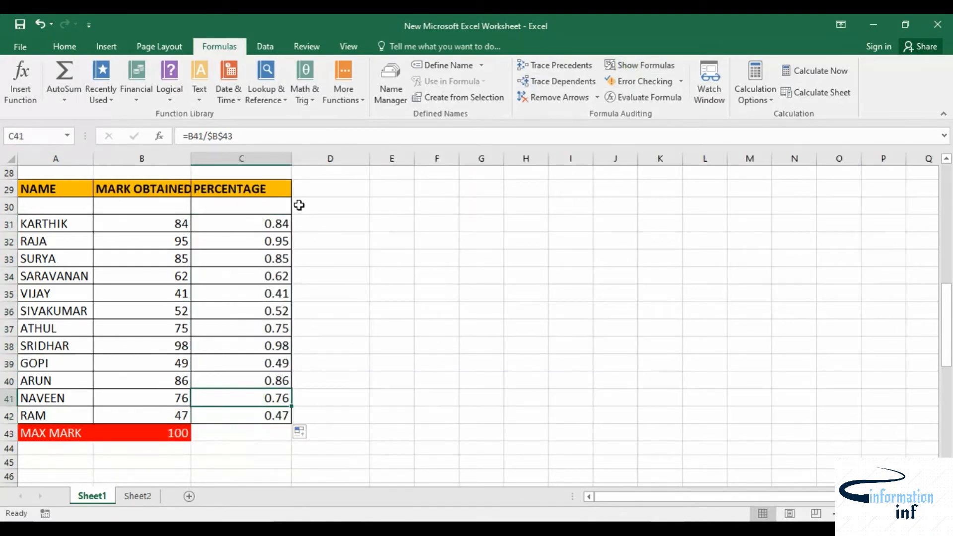
# Format the calculated results in C31:C42 with the Percentage number format.
pyautogui.moveTo(258, 226); pyautogui.dragTo(229, 416)
pyautogui.click(64, 46)
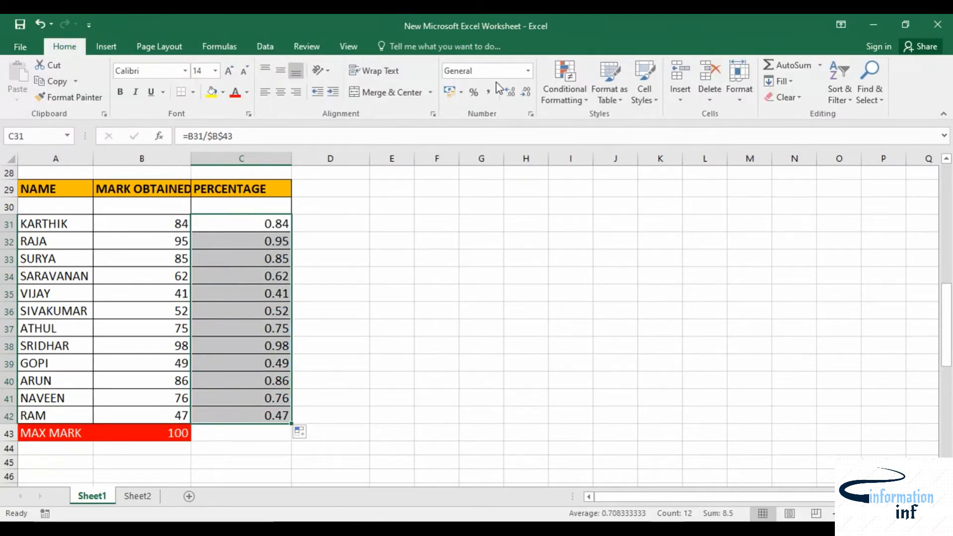
pyautogui.click(530, 74)
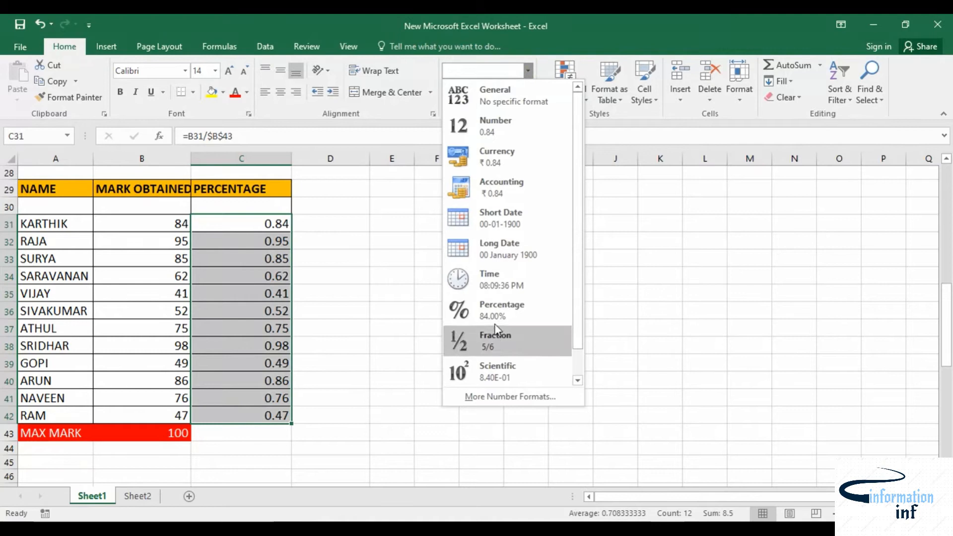
pyautogui.click(495, 303)
pyautogui.click(383, 312)
pyautogui.scroll(-7, 330, 290)
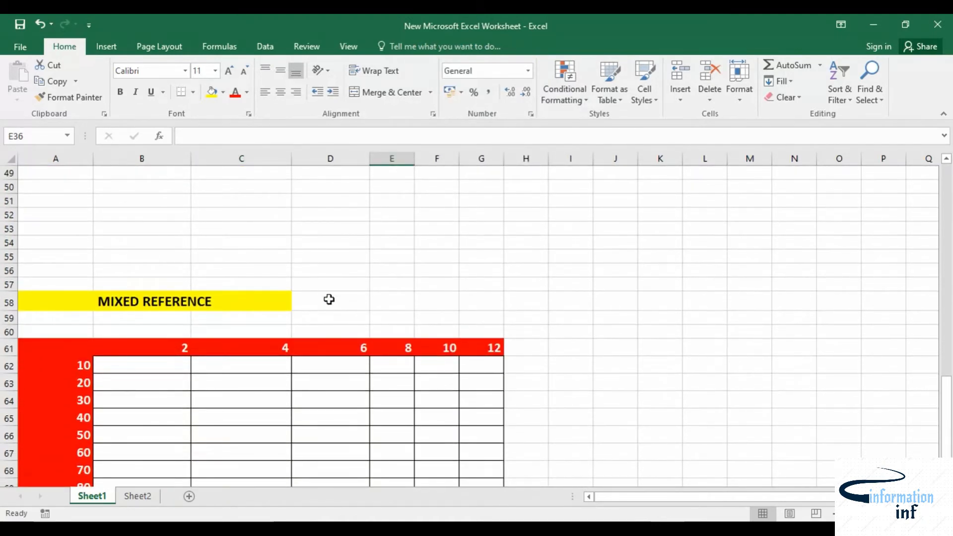
# Enter the formula =A62*B61 in cell B62 of the mixed reference table.
pyautogui.scroll(-2, 329, 301)
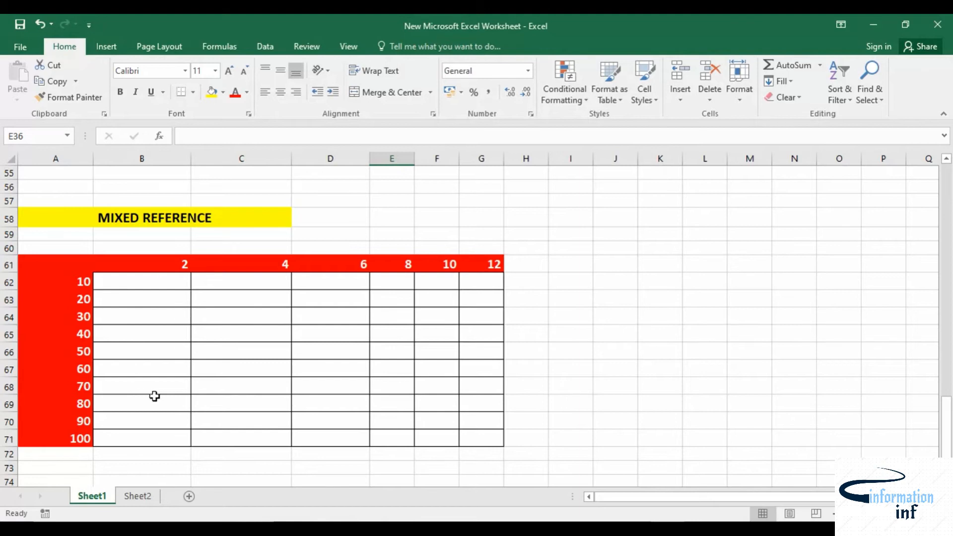
pyautogui.click(156, 286)
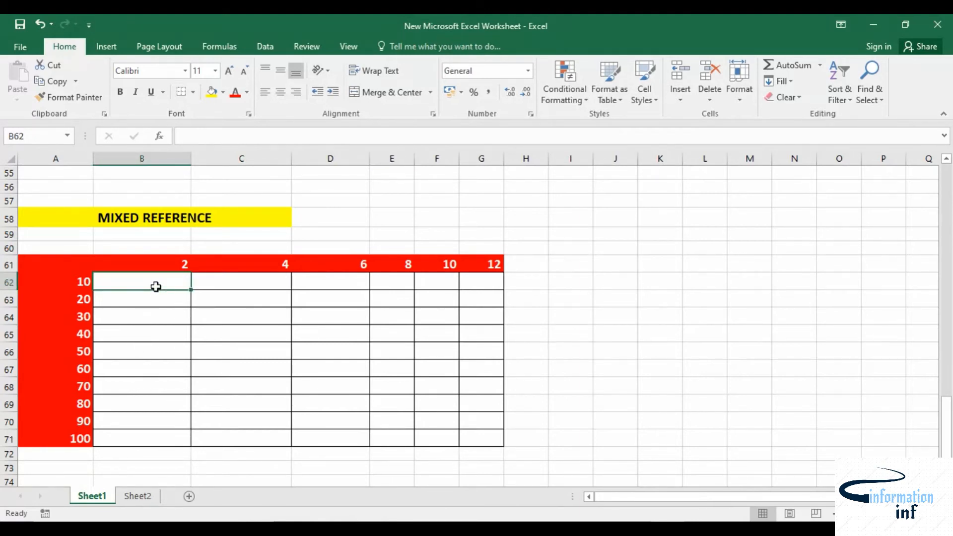
pyautogui.write('=')
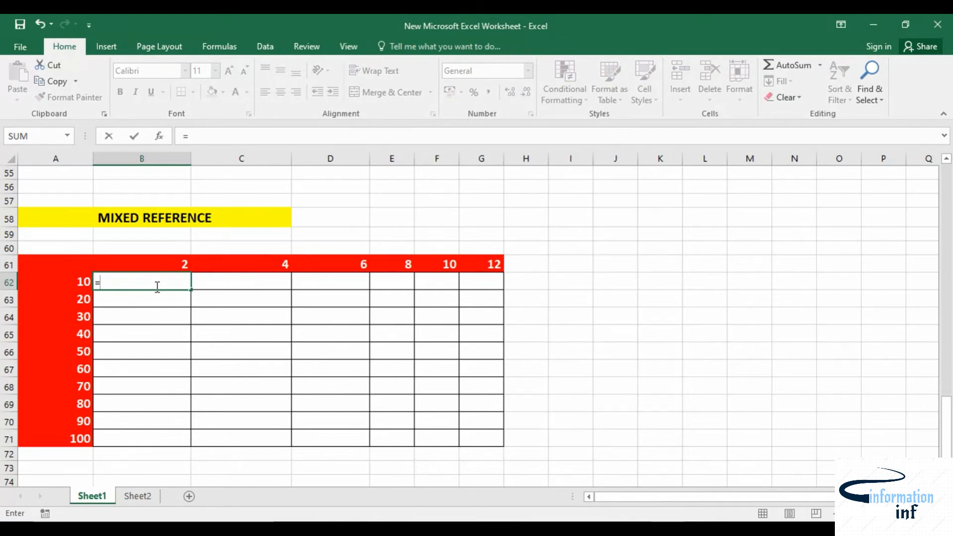
pyautogui.click(72, 283)
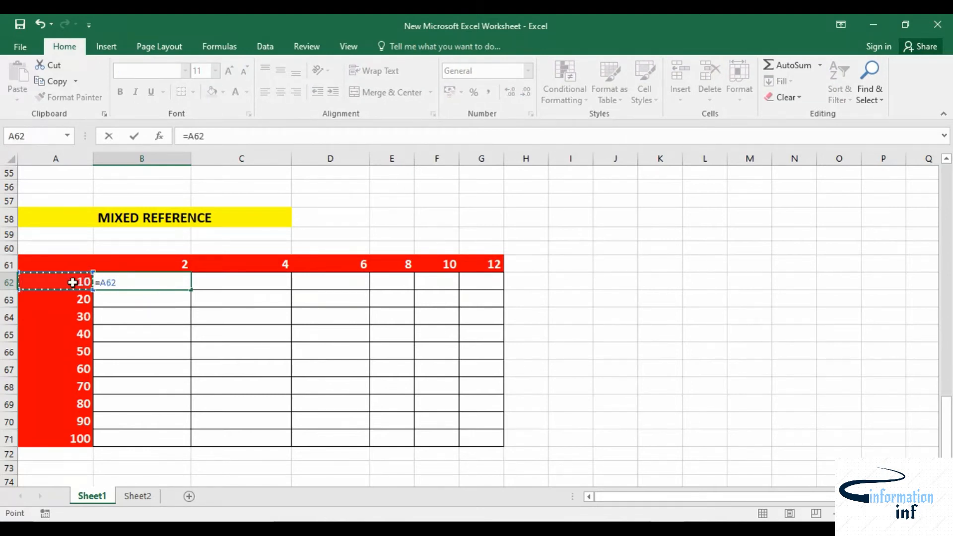
pyautogui.write('*')
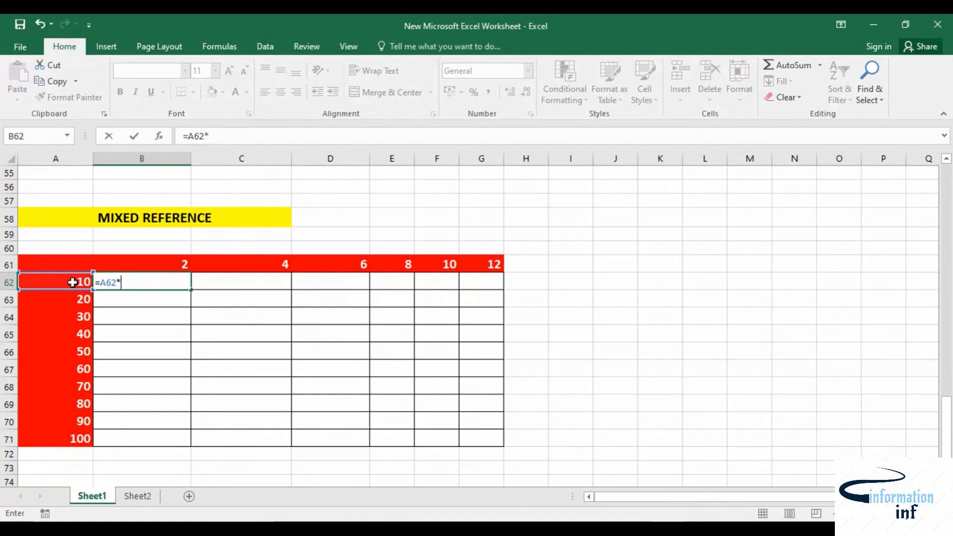
pyautogui.click(141, 267)
pyautogui.press('Return')
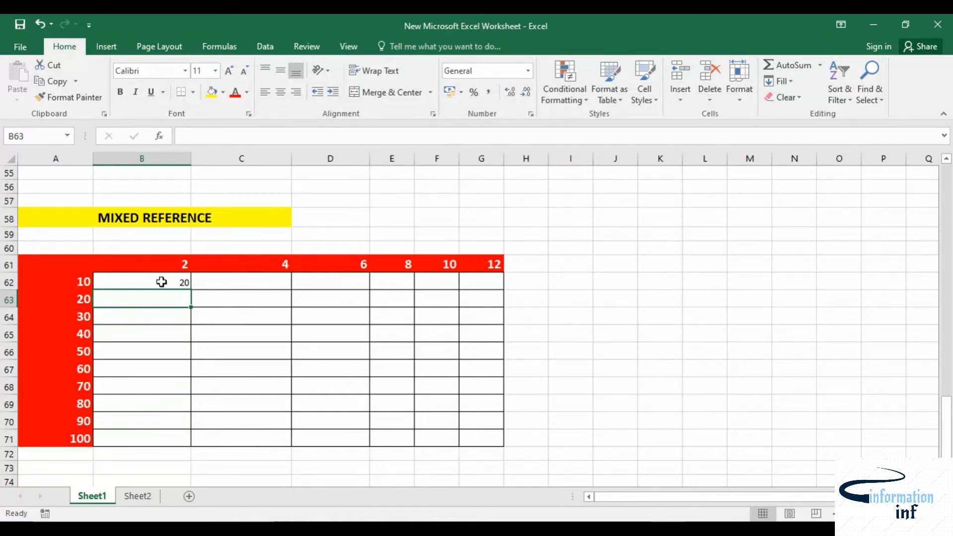
# Fill the relative formula from B62 down to B71 and check the formulas in B63 and B62.
pyautogui.click(160, 282)
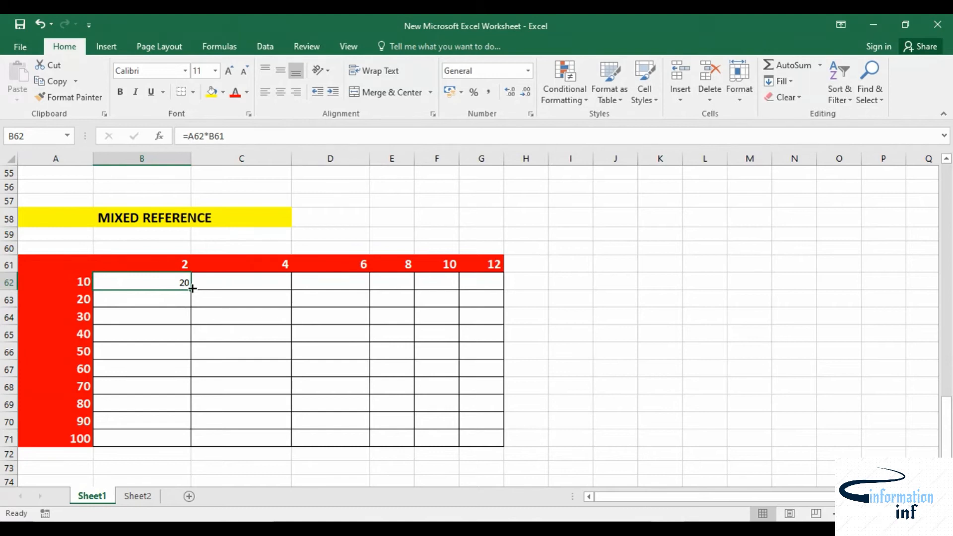
pyautogui.moveTo(193, 290); pyautogui.dragTo(183, 448)
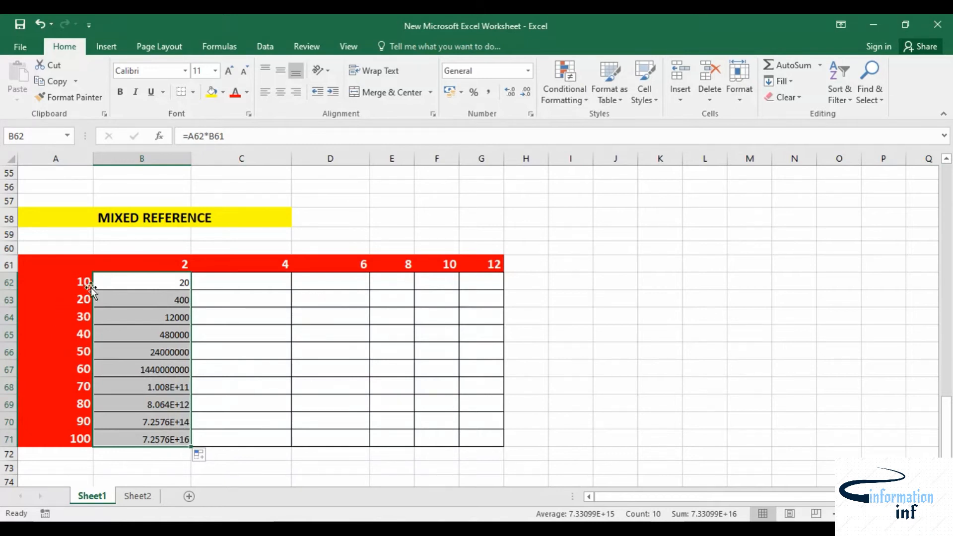
pyautogui.click(128, 303)
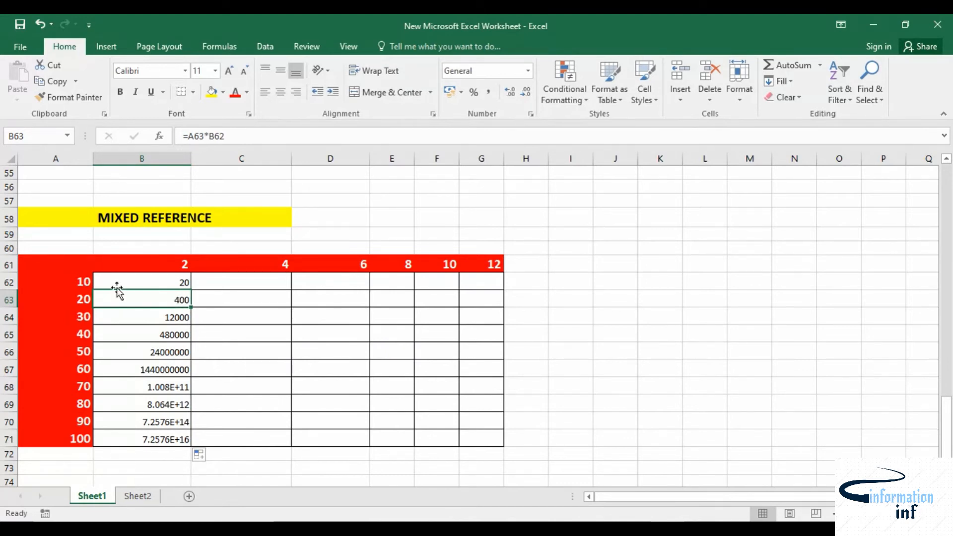
pyautogui.click(178, 285)
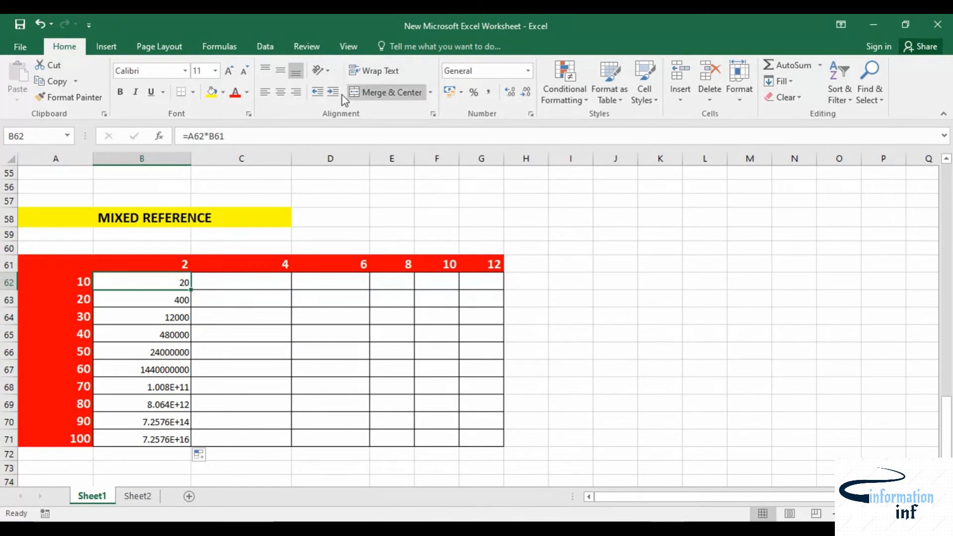
# Display the worksheet formulas and examine which cells the copied formulas in B63, B64 and B65 refer to.
pyautogui.click(207, 45)
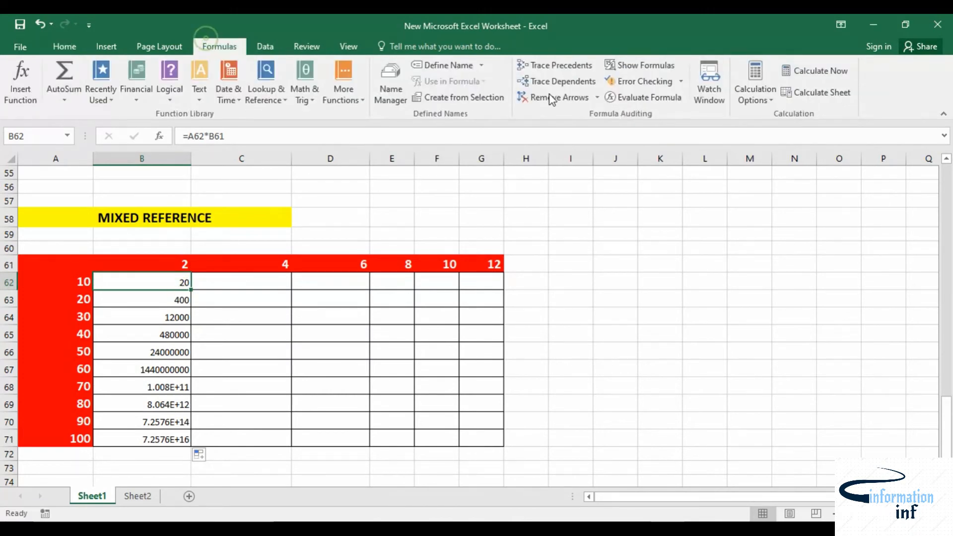
pyautogui.click(627, 65)
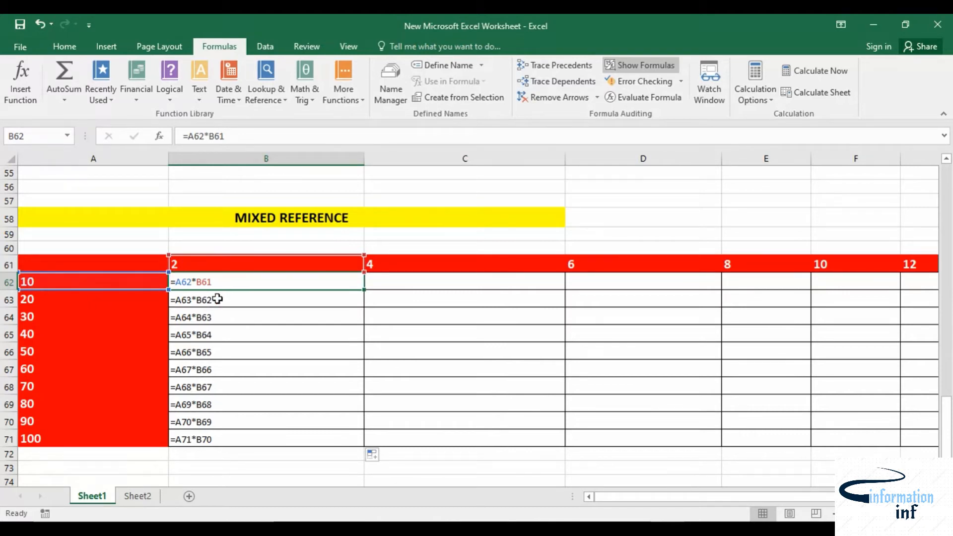
pyautogui.click(100, 300)
pyautogui.click(212, 301)
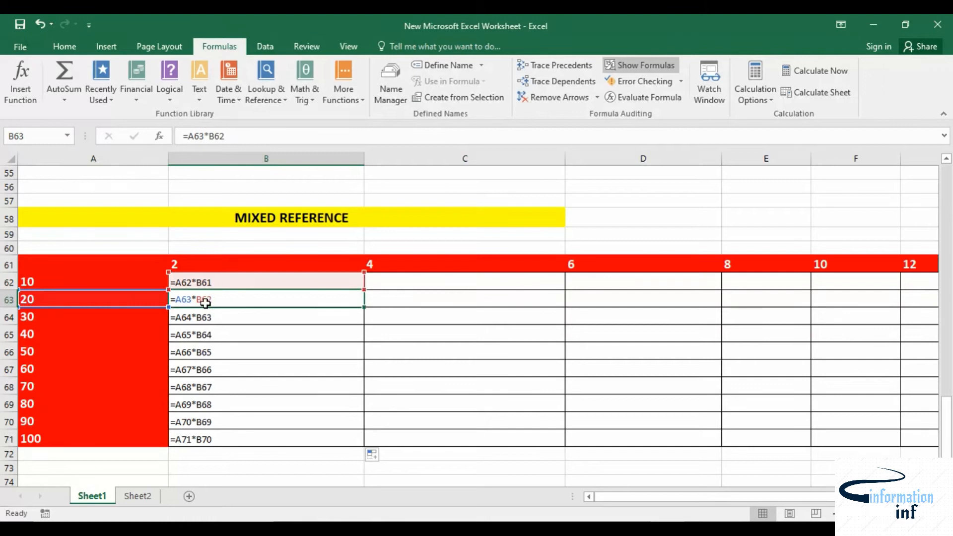
pyautogui.click(208, 318)
pyautogui.click(197, 293)
pyautogui.click(204, 322)
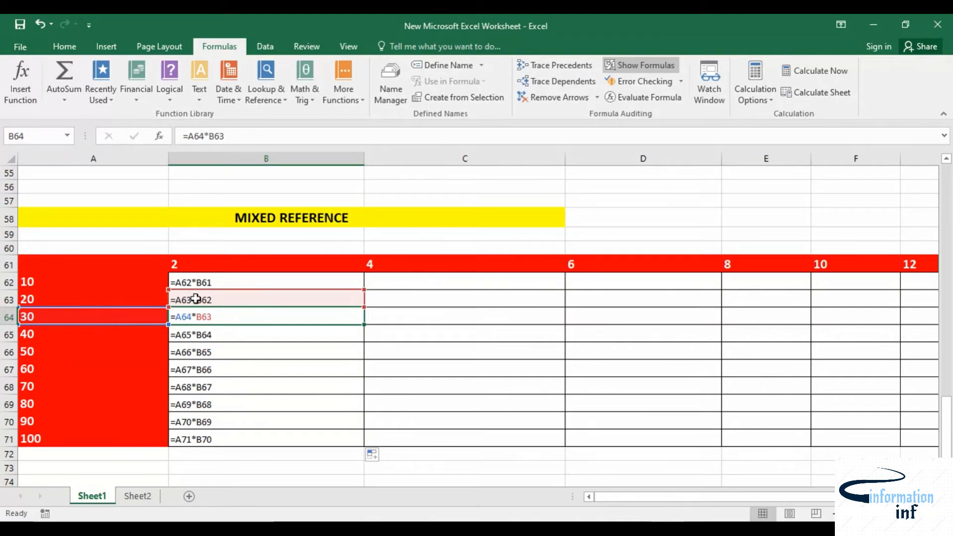
pyautogui.click(205, 338)
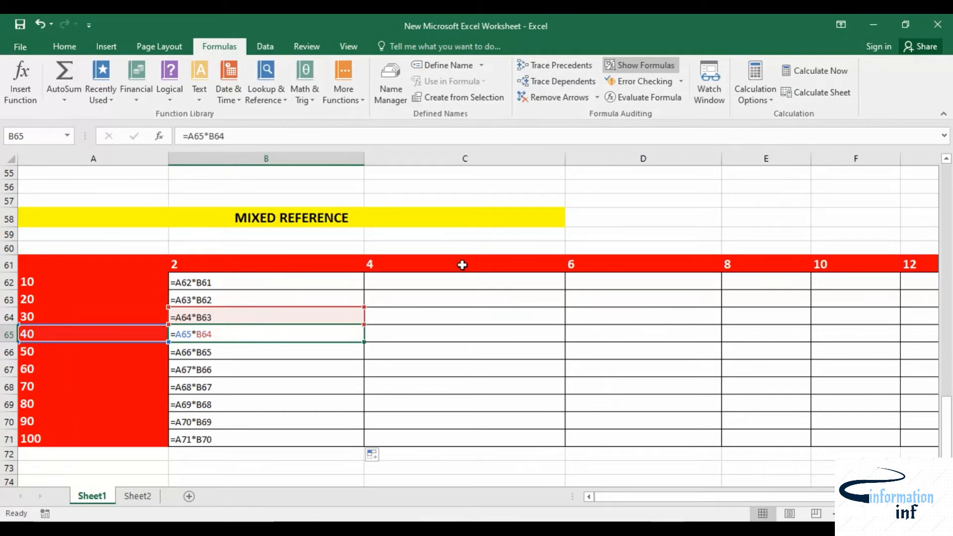
# Make the B61 reference in B62 absolute so it reads =A62*$B$61, and fill the formula down to B71.
pyautogui.click(233, 287)
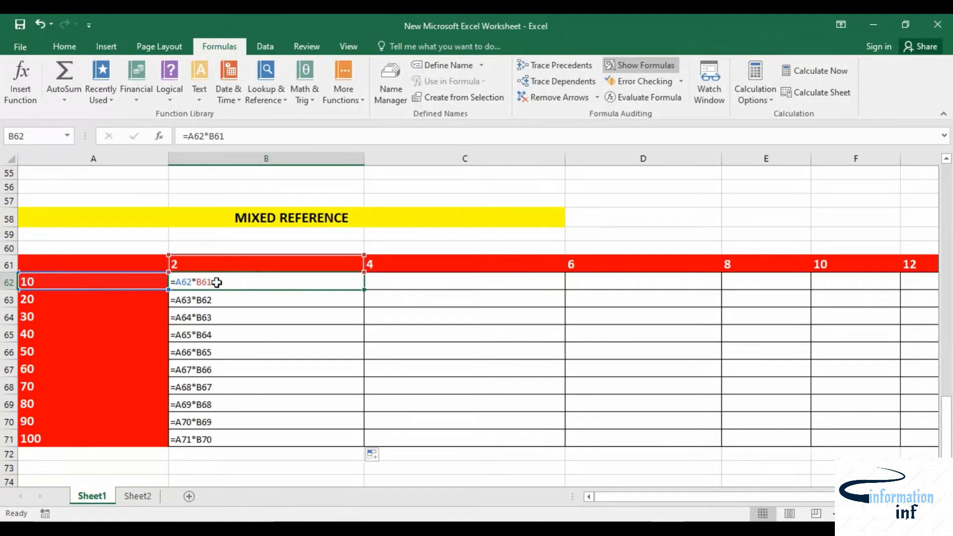
pyautogui.doubleClick(226, 282)
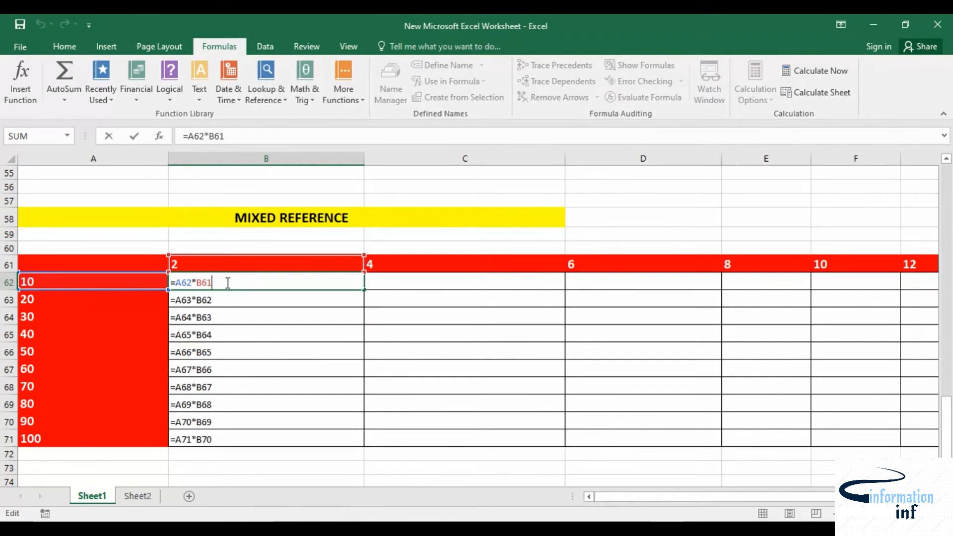
pyautogui.press('F4')
pyautogui.press('Return')
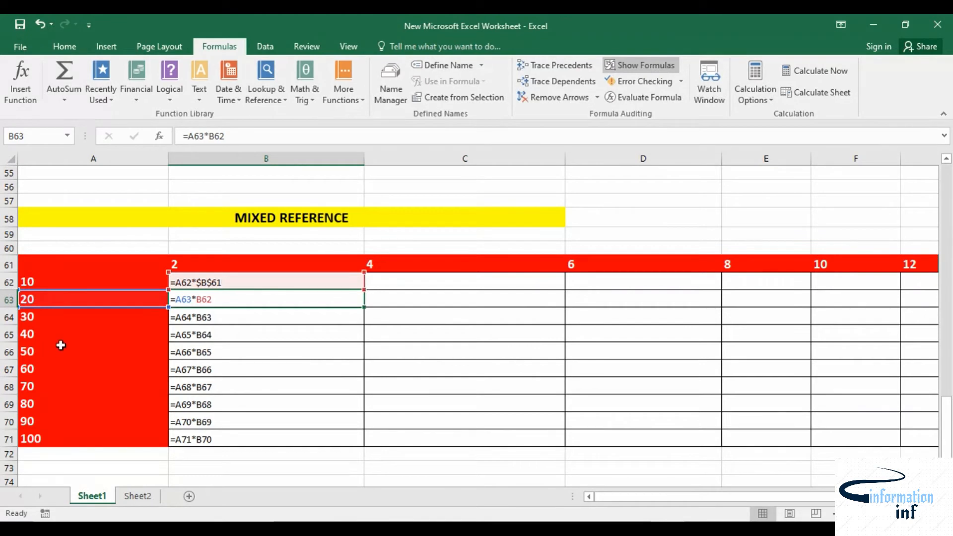
pyautogui.click(254, 282)
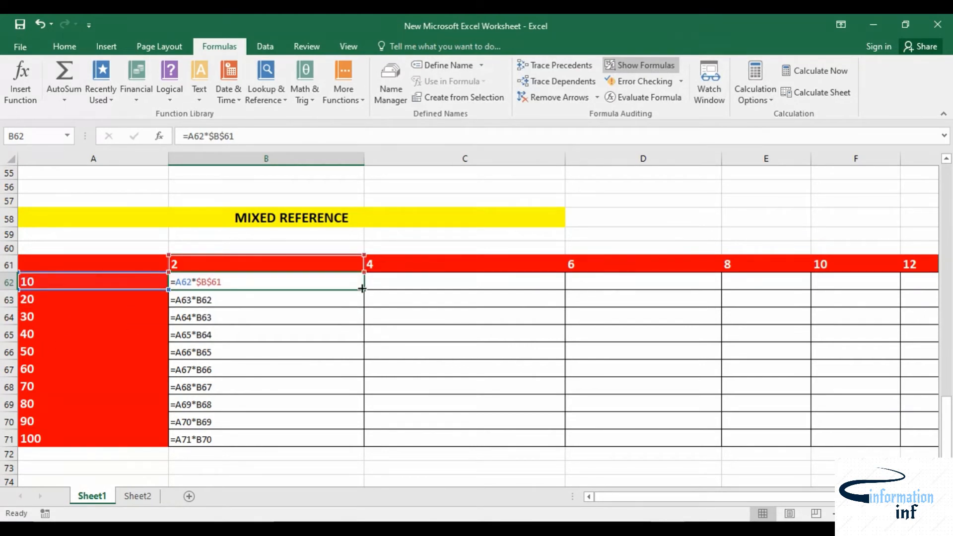
pyautogui.moveTo(365, 290); pyautogui.dragTo(362, 440)
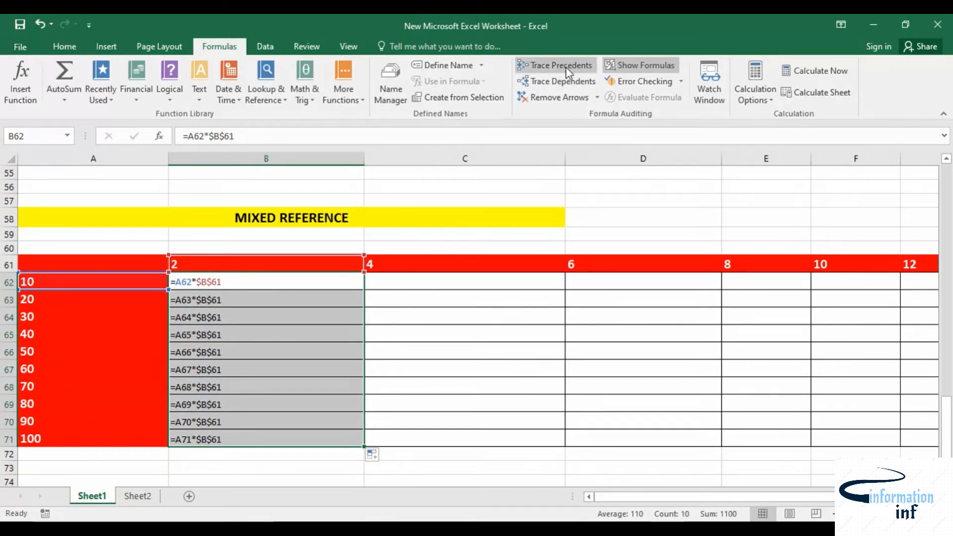
# Turn off the formula display and fill the column B formulas across the table to G71.
pyautogui.click(624, 65)
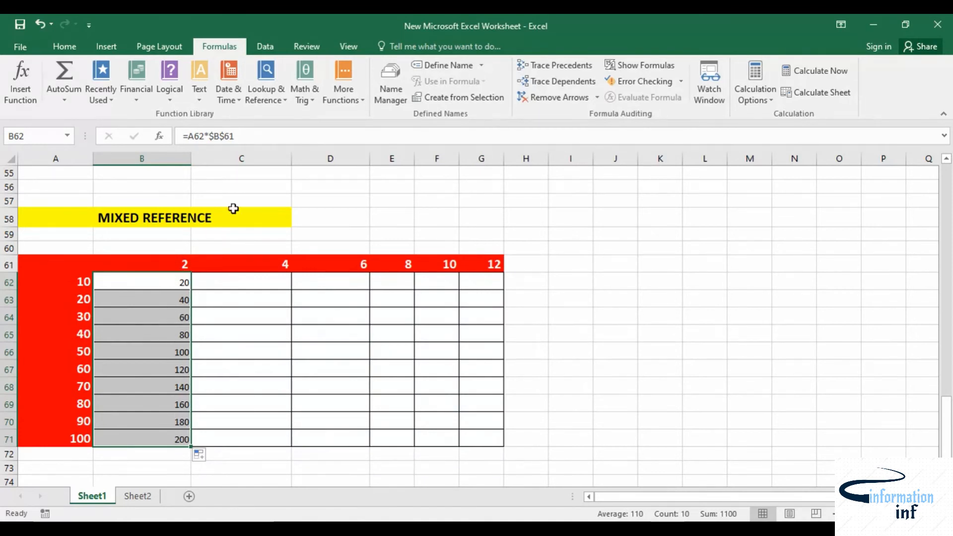
pyautogui.click(158, 435)
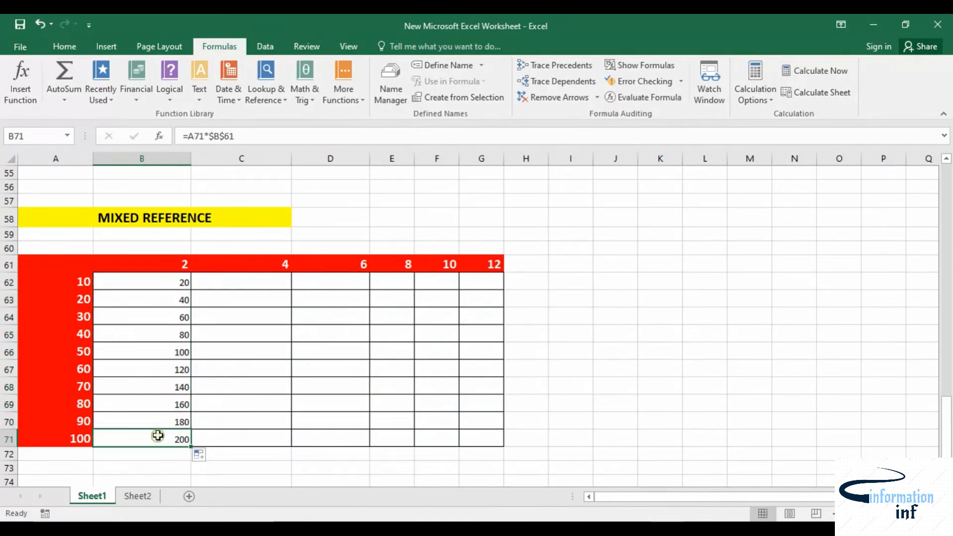
pyautogui.click(171, 284)
pyautogui.click(164, 408)
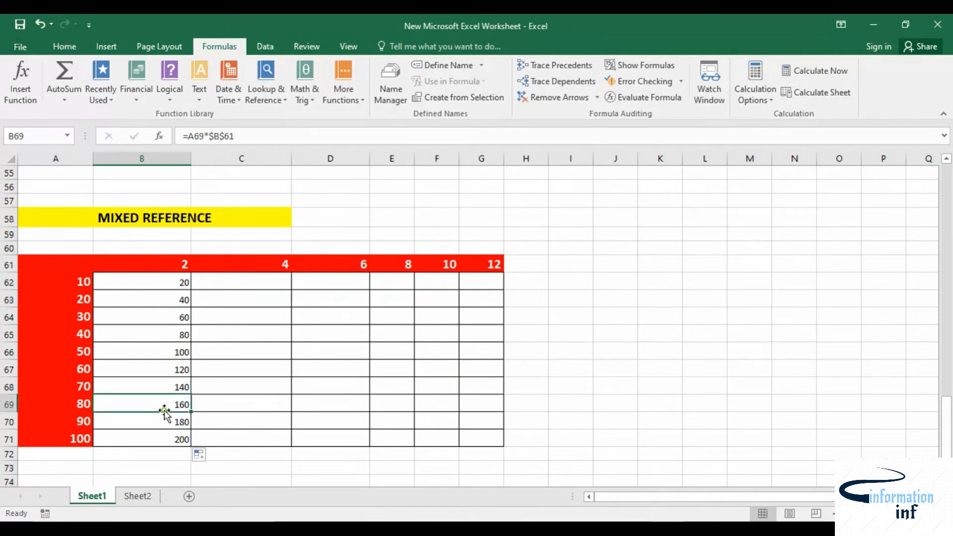
pyautogui.moveTo(152, 282); pyautogui.dragTo(484, 441)
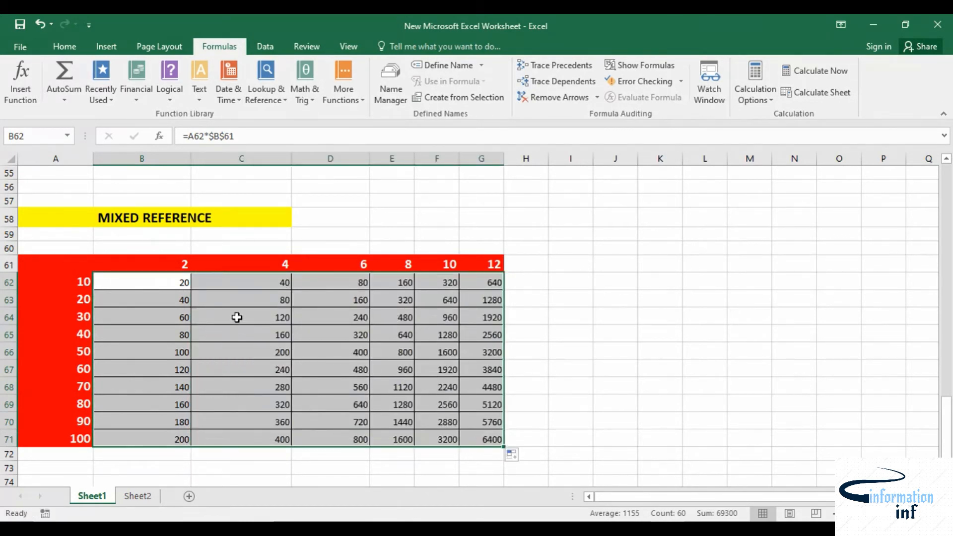
# Examine the products and formulas in columns C, E and G against the row and column headers.
pyautogui.click(280, 298)
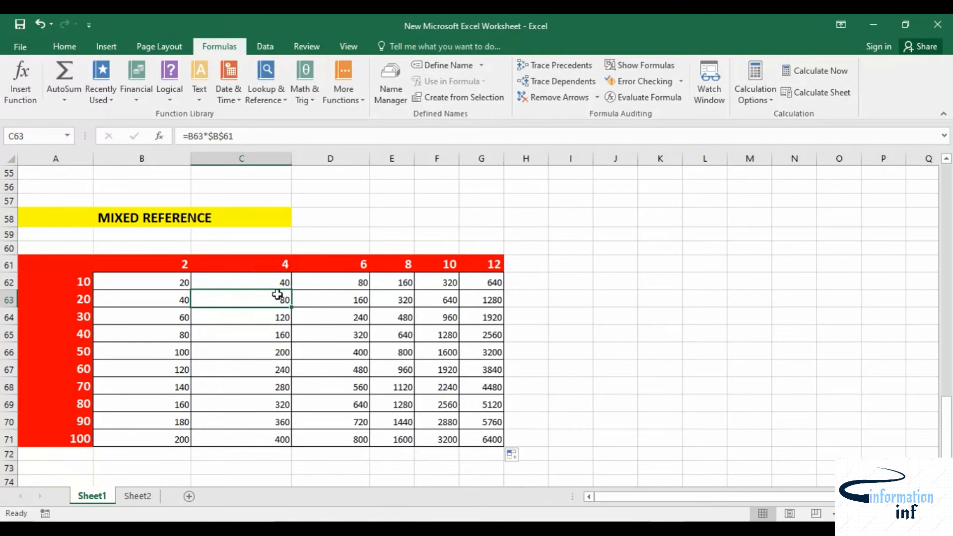
pyautogui.click(276, 320)
pyautogui.click(278, 352)
pyautogui.click(278, 369)
pyautogui.click(279, 422)
pyautogui.click(279, 449)
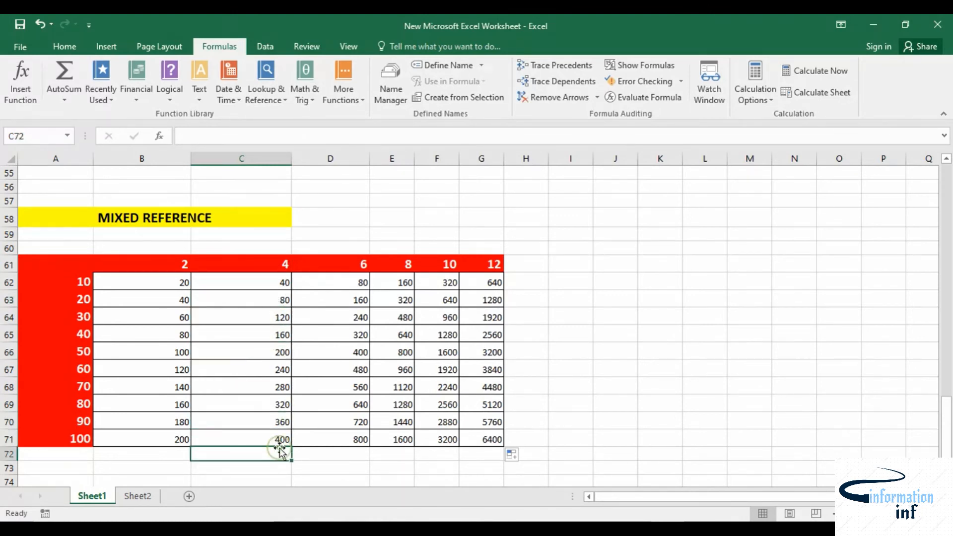
pyautogui.click(274, 438)
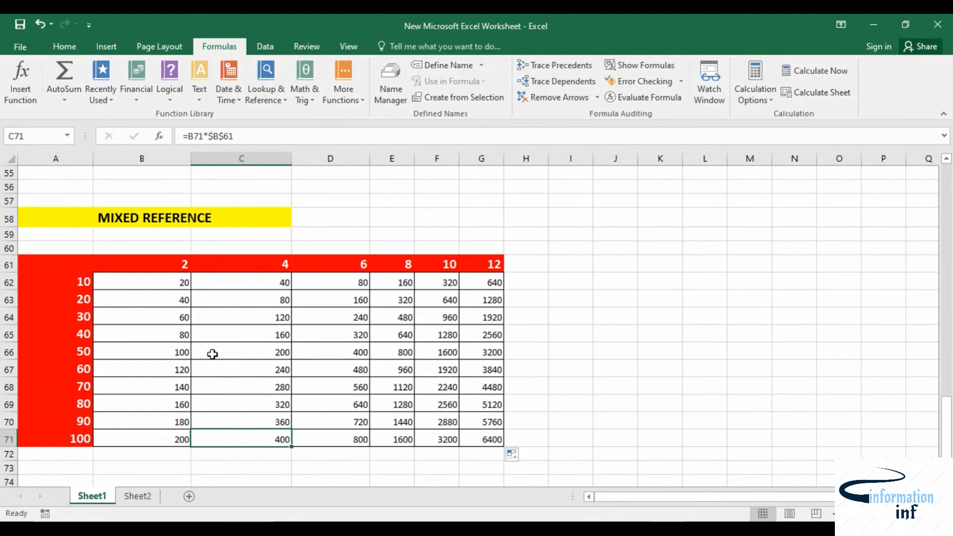
pyautogui.click(404, 263)
pyautogui.click(87, 438)
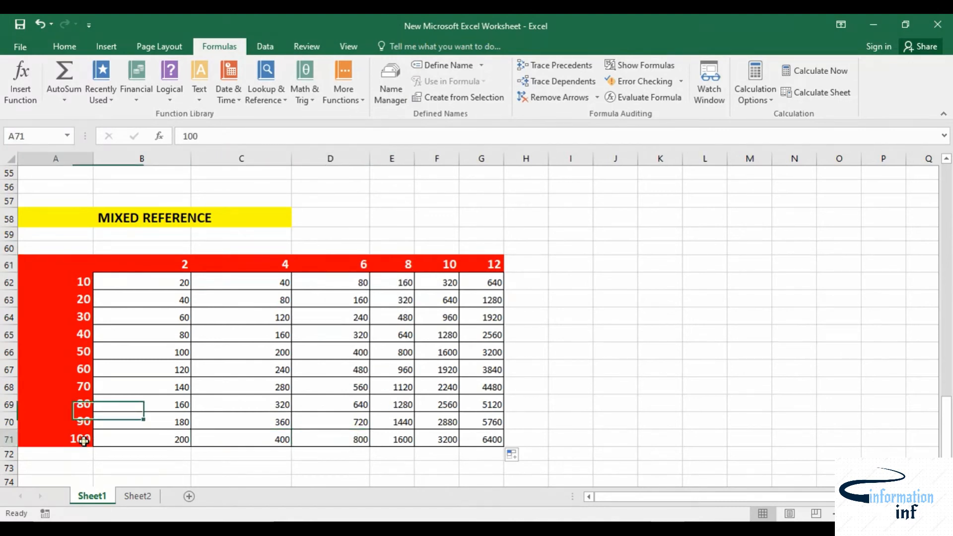
pyautogui.click(396, 440)
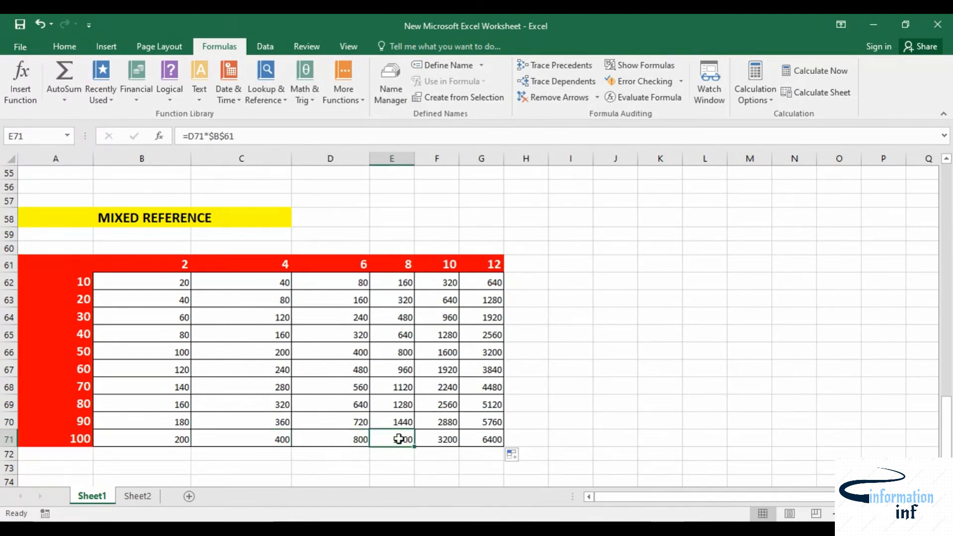
pyautogui.click(491, 439)
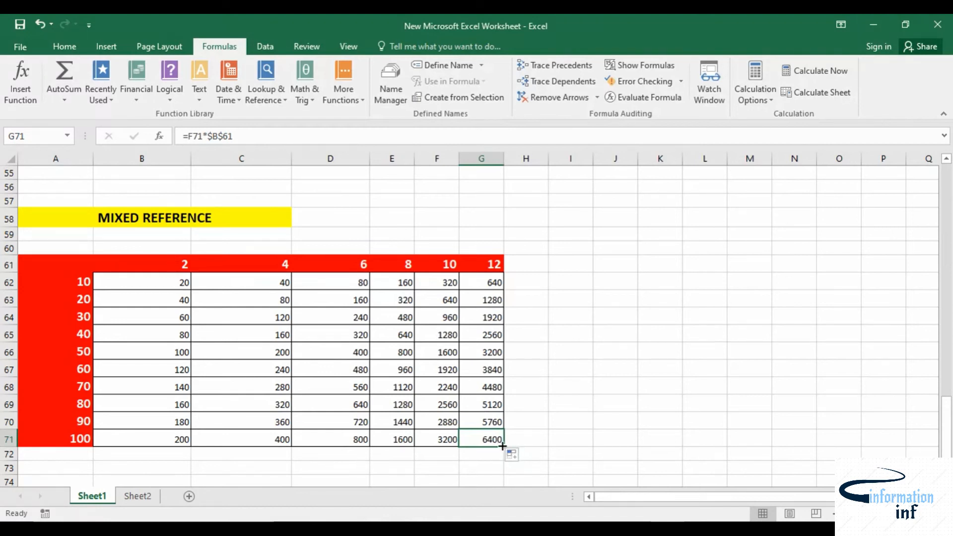
# Display the formulas for the whole table through column G and examine which cells C62 refers to.
pyautogui.click(265, 47)
pyautogui.click(243, 46)
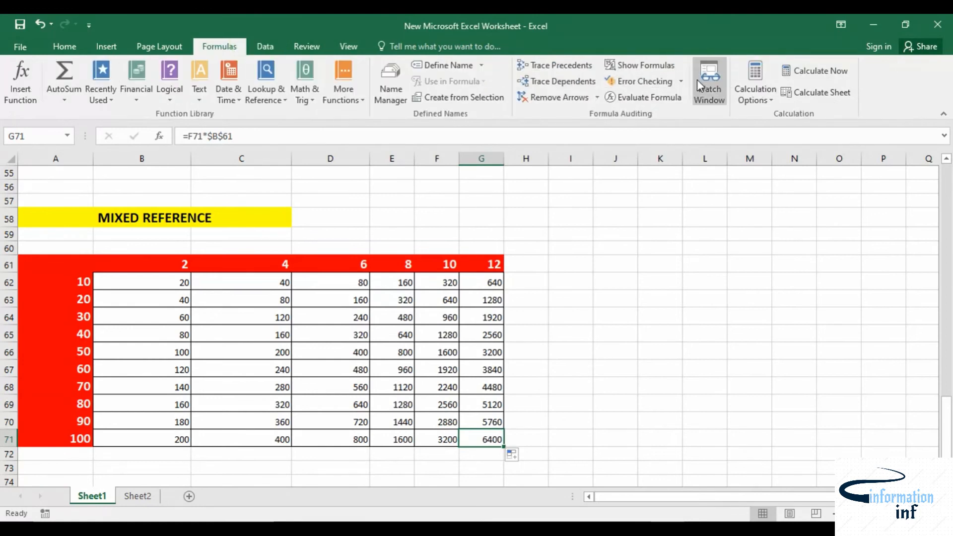
pyautogui.click(640, 65)
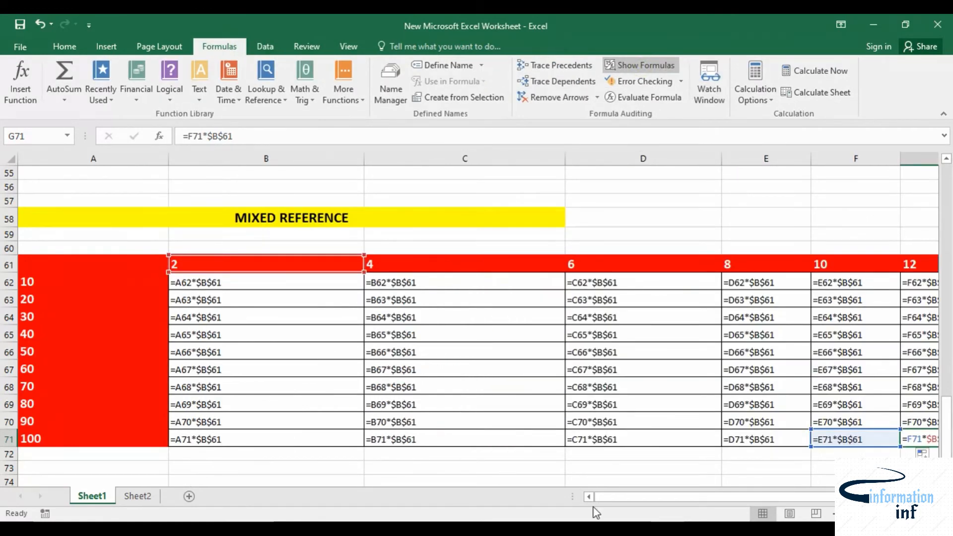
pyautogui.moveTo(615, 496)
pyautogui.mouseDown()
pyautogui.moveTo(631, 496)
pyautogui.moveTo(616, 496)
pyautogui.mouseUp()
pyautogui.click(836, 513)
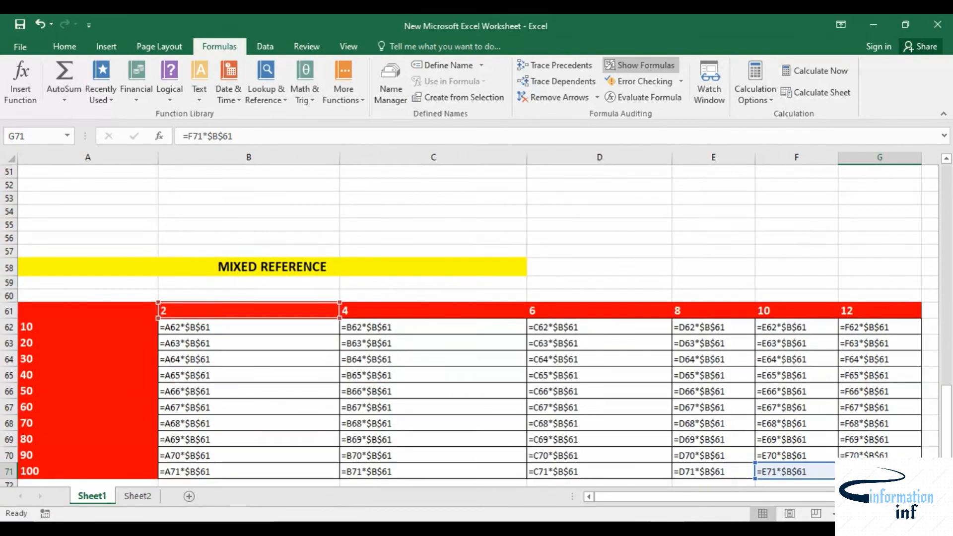
pyautogui.scroll(-2, 681, 374)
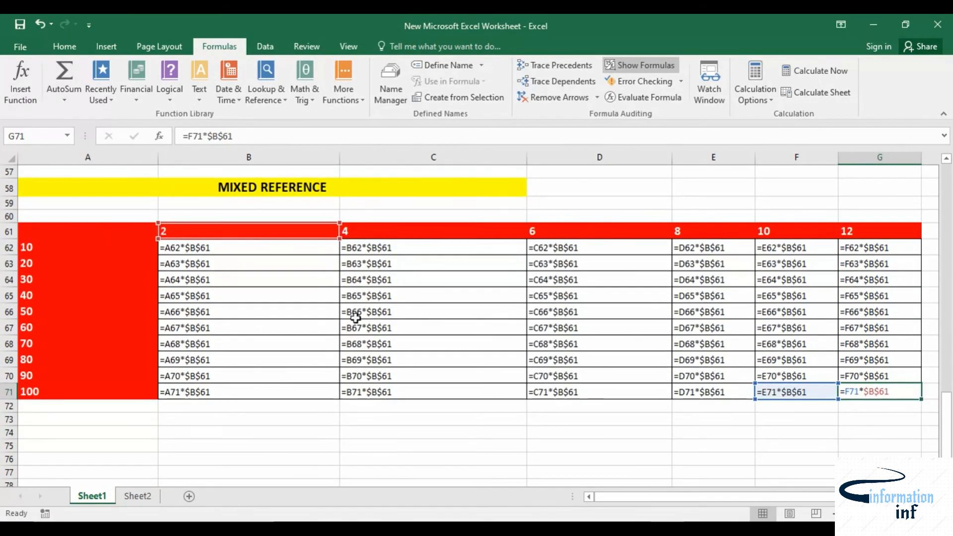
pyautogui.doubleClick(373, 254)
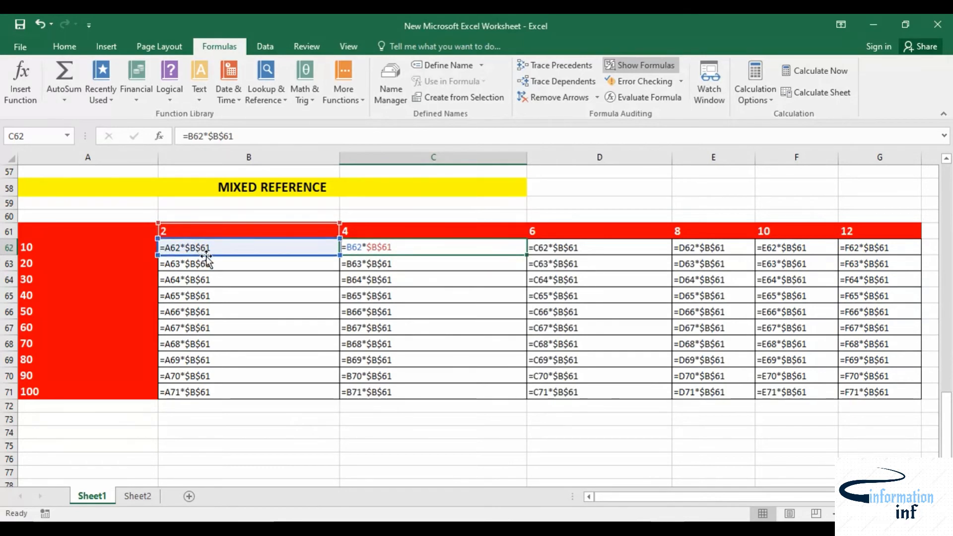
# Examine which cells the displayed formulas in columns C and D of the multiplication table refer to, and those in B62.
pyautogui.click(366, 263)
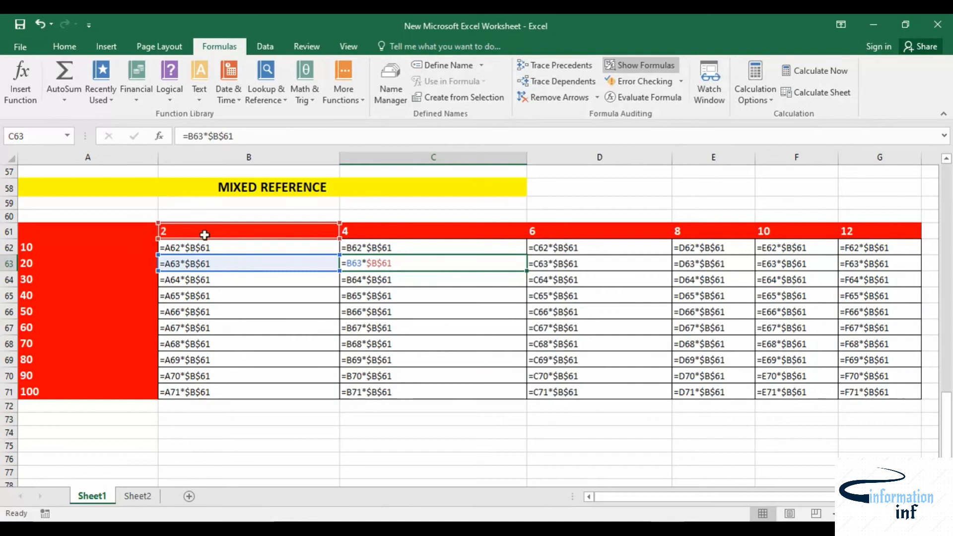
pyautogui.press('Down')
pyautogui.press('Down')
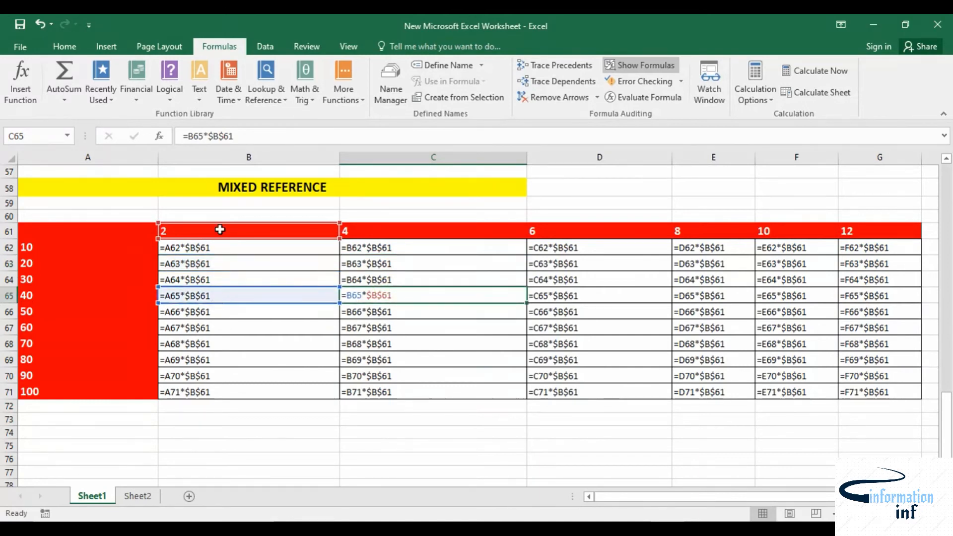
pyautogui.click(570, 253)
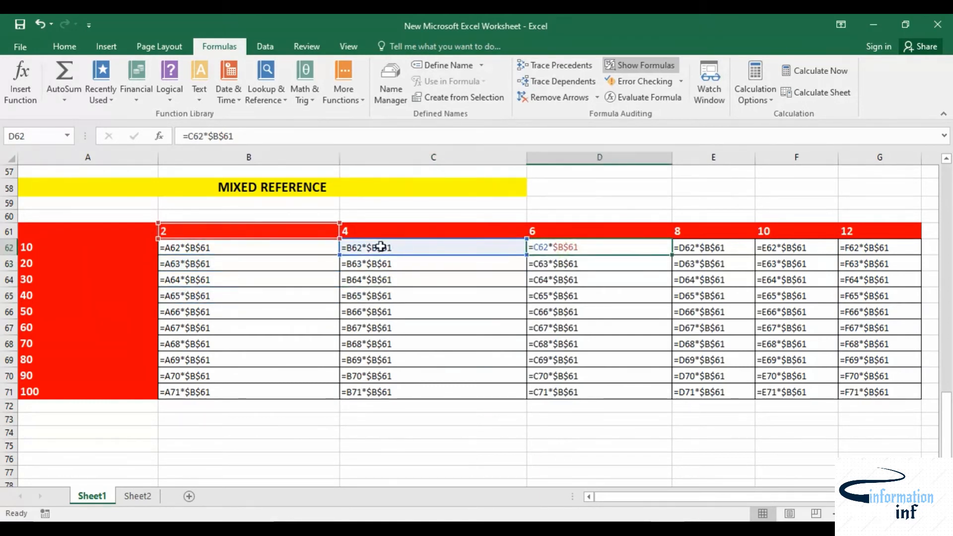
pyautogui.click(552, 270)
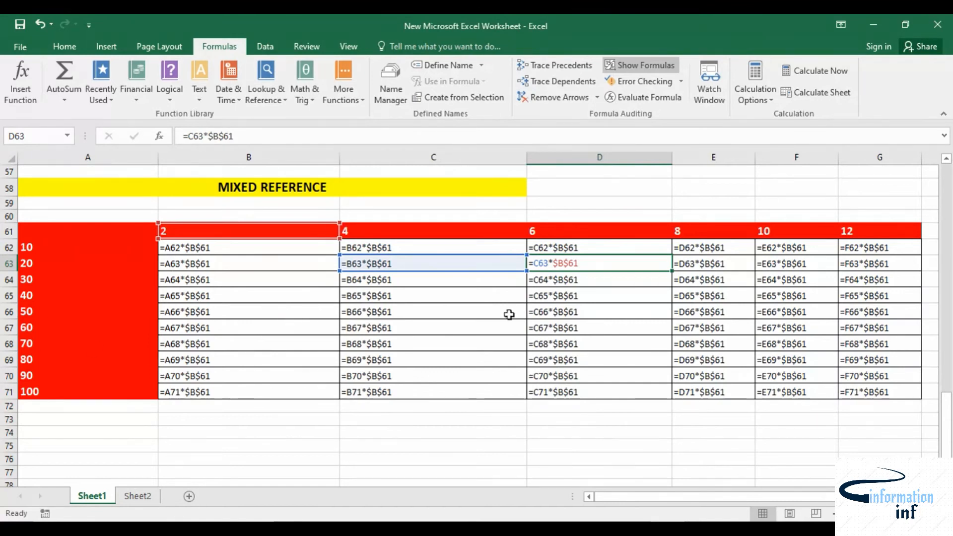
pyautogui.doubleClick(221, 249)
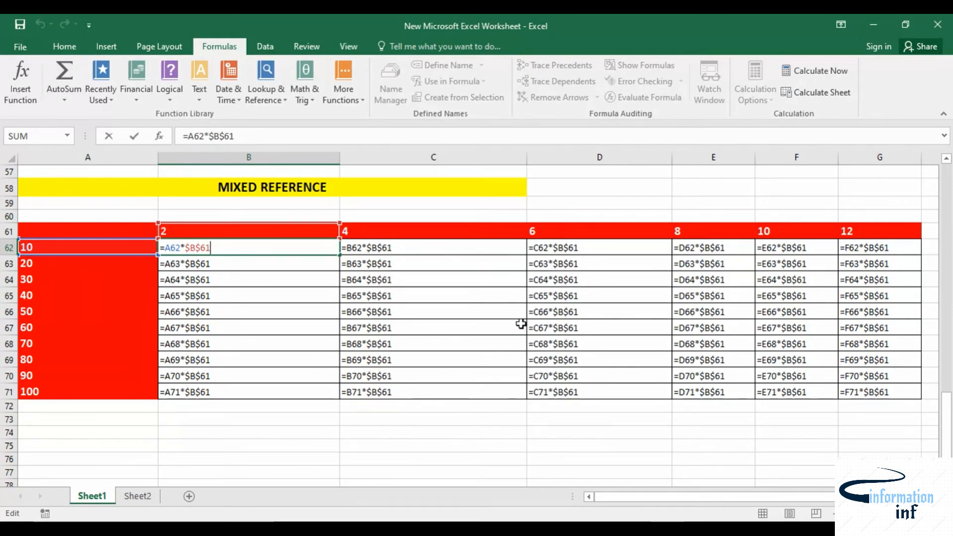
# Turn off the formula display and undo the table fills and the absolute reference in B62, back to =A62*B61.
pyautogui.moveTo(888, 395); pyautogui.dragTo(242, 243)
pyautogui.click(625, 62)
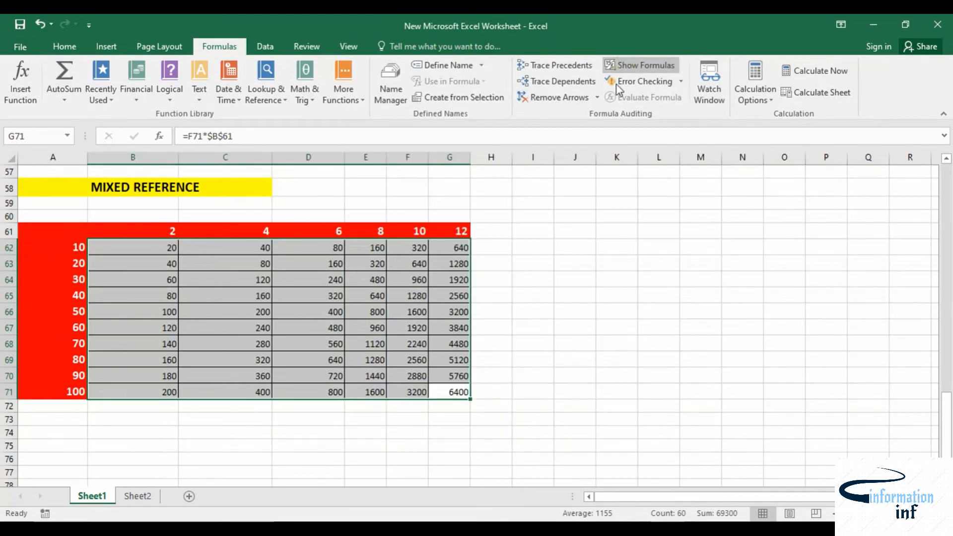
pyautogui.click(583, 342)
pyautogui.hotkey('ctrl', 'z')
pyautogui.hotkey('ctrl', 'z')
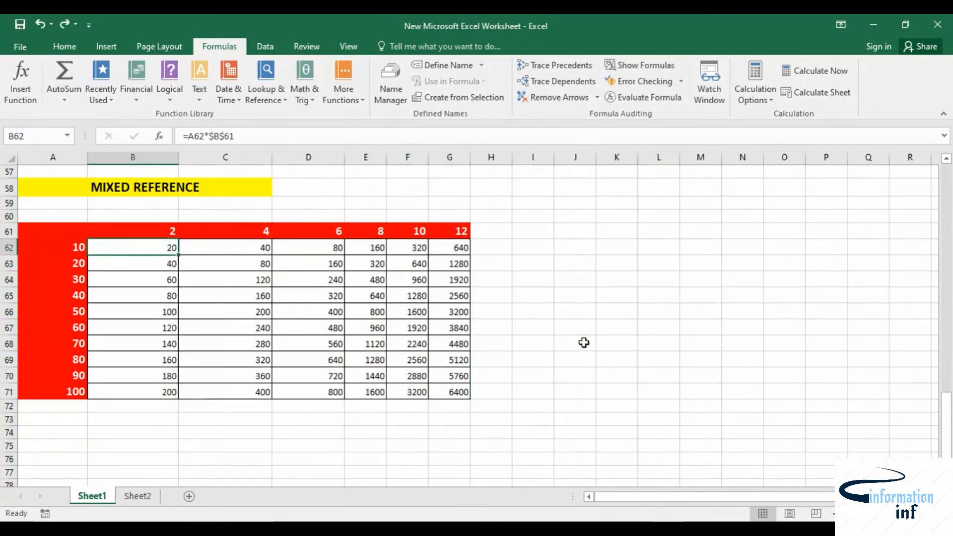
pyautogui.hotkey('ctrl', 'z')
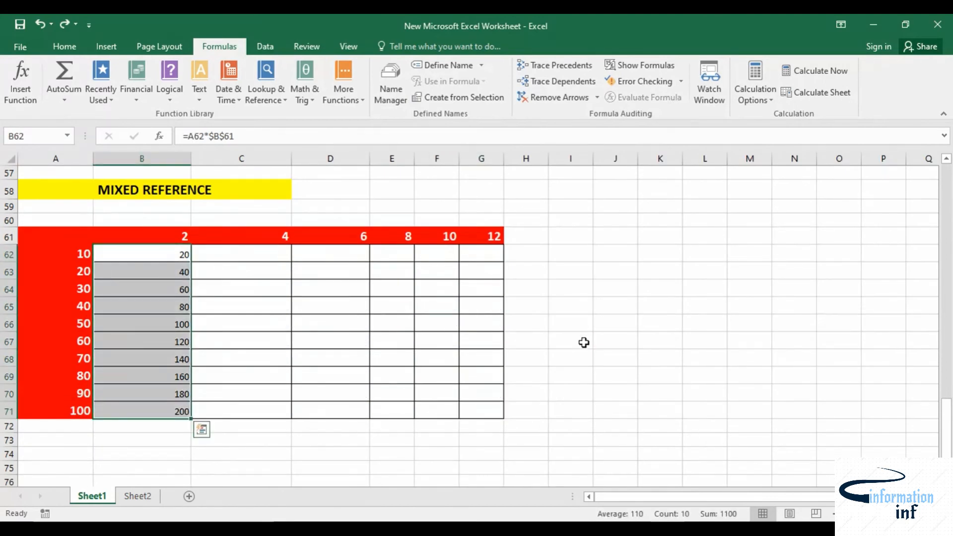
pyautogui.hotkey('ctrl', 'z')
pyautogui.hotkey('ctrl', 'z')
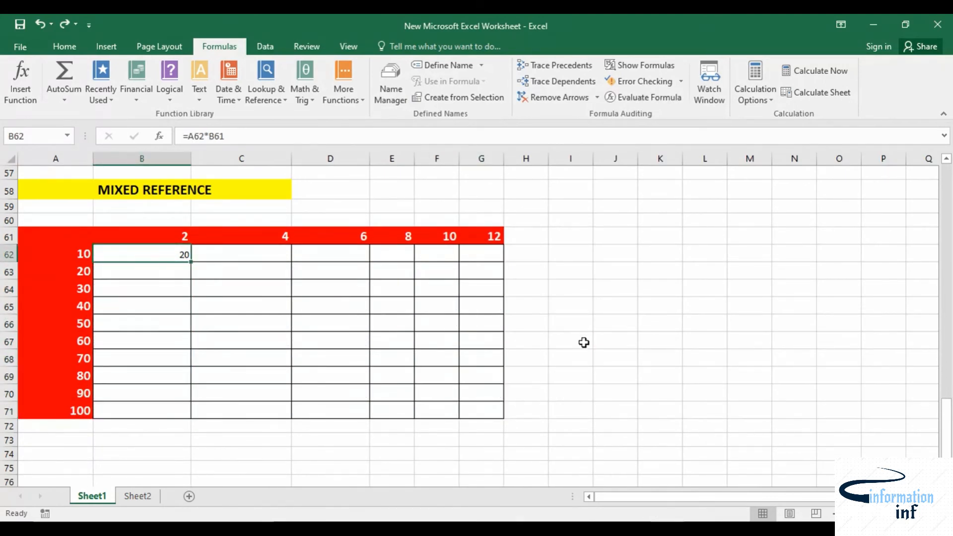
# Make both references in B62 mixed, locking column A and row 61, so the formula reads =$A62*B$61.
pyautogui.doubleClick(190, 253)
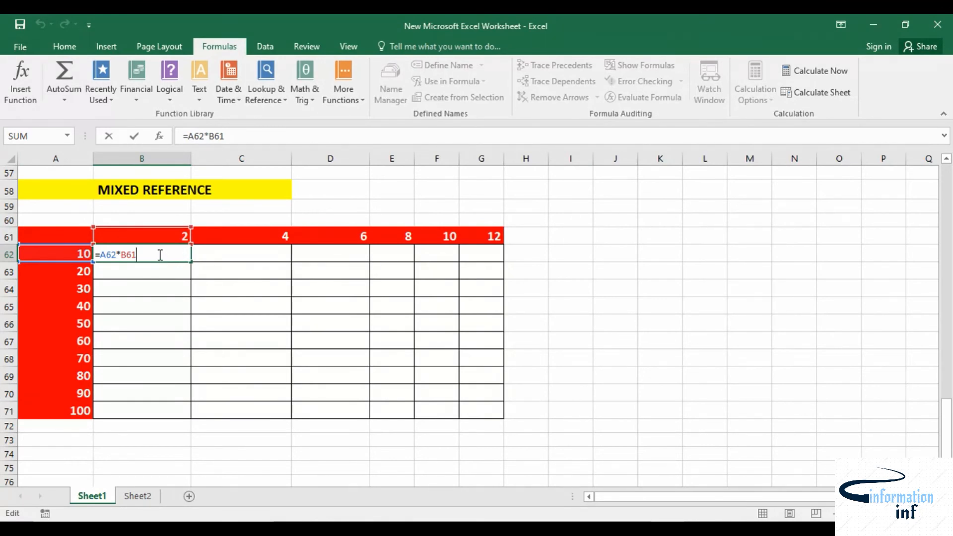
pyautogui.press('F4')
pyautogui.press('F4')
pyautogui.press('F4')
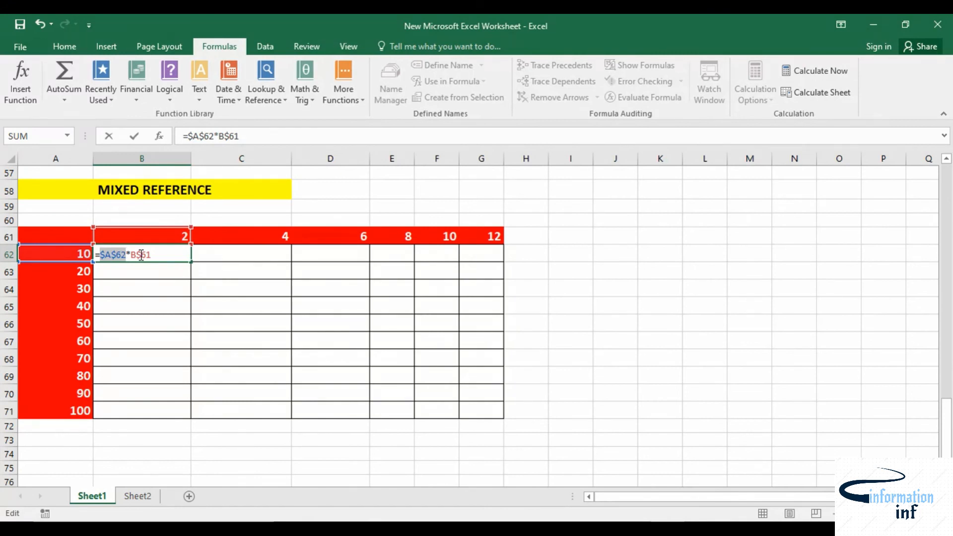
pyautogui.press('F4')
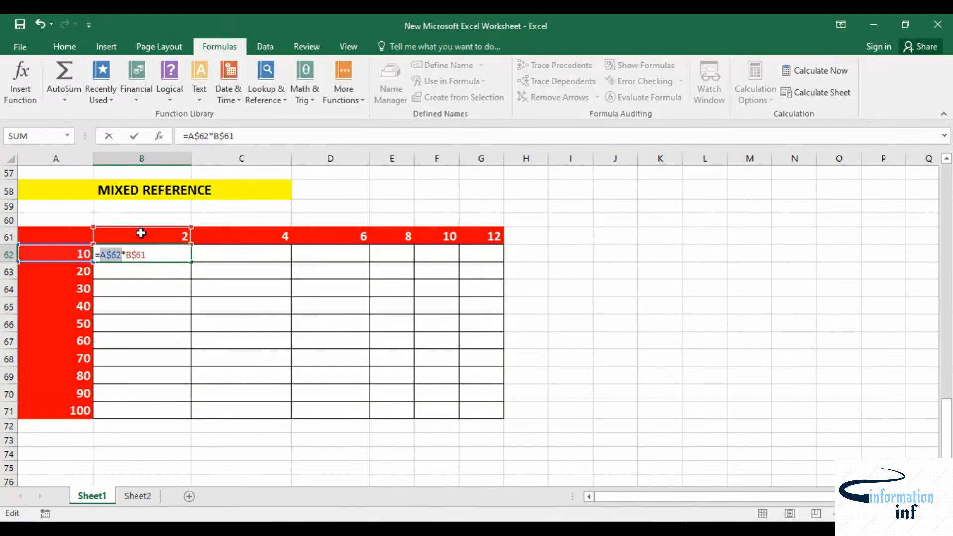
pyautogui.press('F4')
# Examine the column-locked and row-locked references in the B62 formula.
pyautogui.click(556, 527)
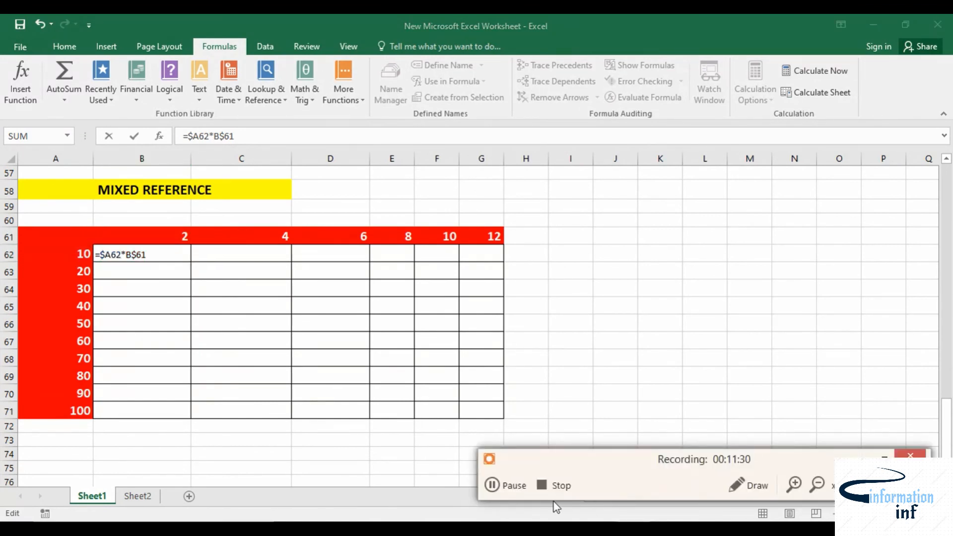
pyautogui.click(796, 484)
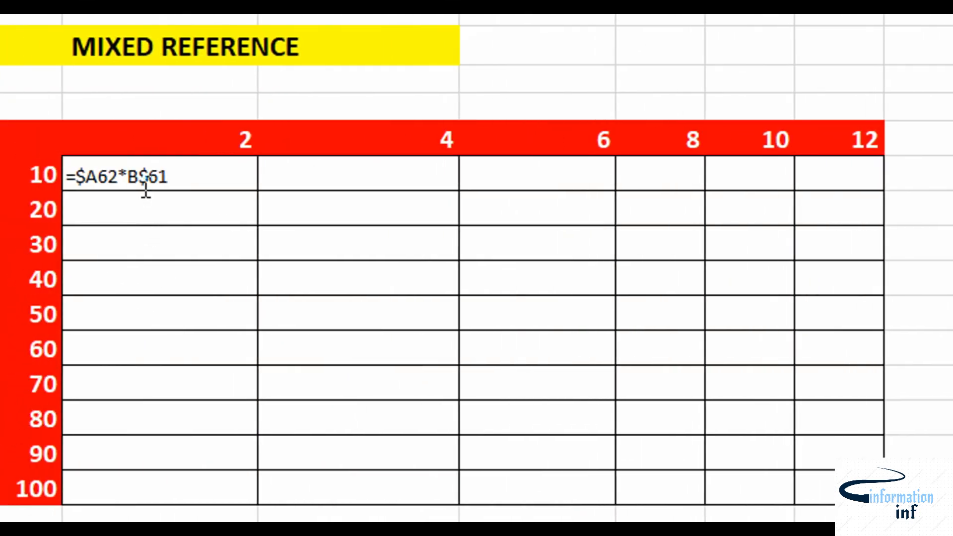
pyautogui.click(144, 182)
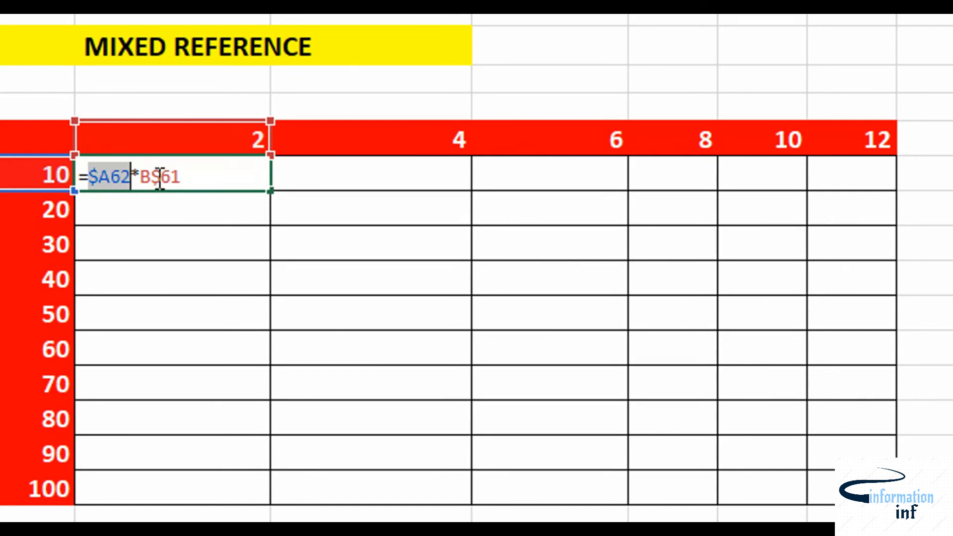
pyautogui.click(146, 184)
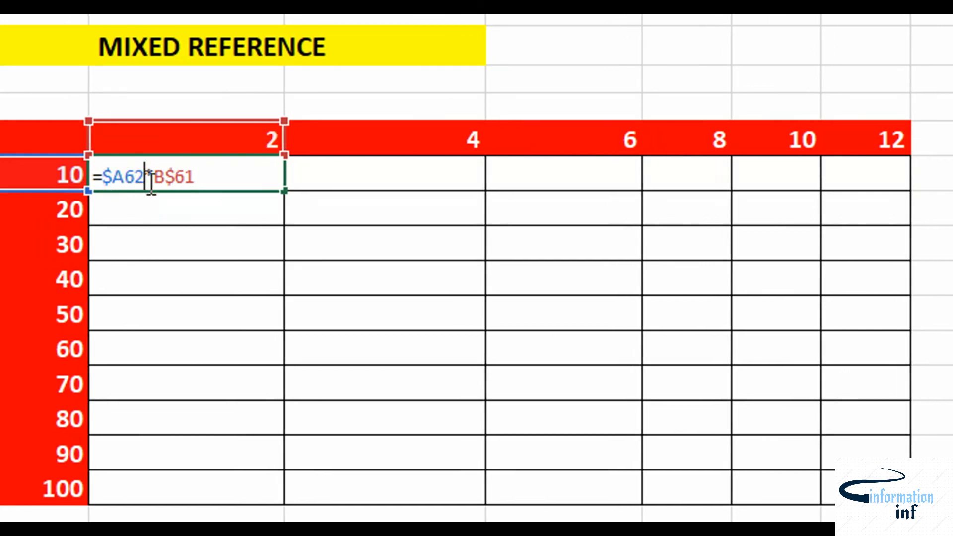
pyautogui.moveTo(194, 178); pyautogui.dragTo(103, 180)
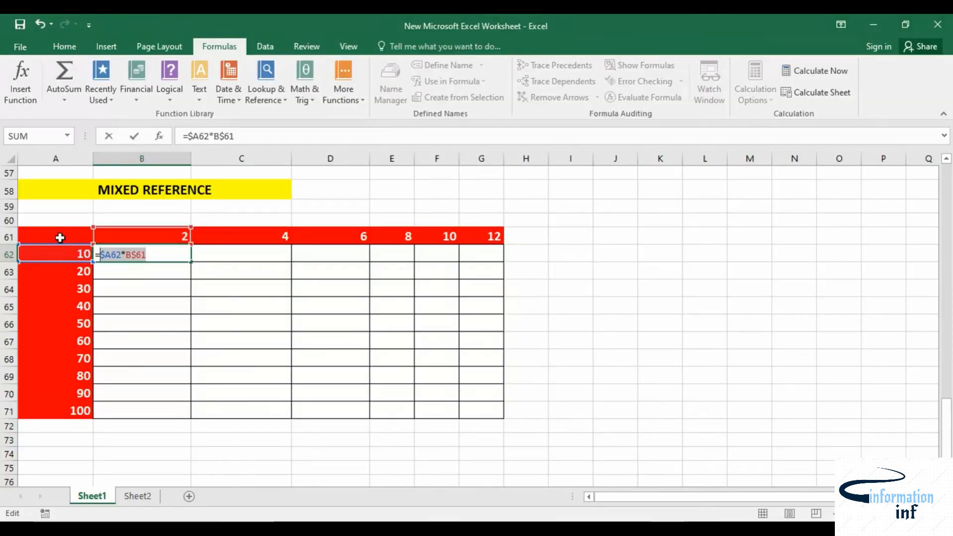
pyautogui.click(159, 258)
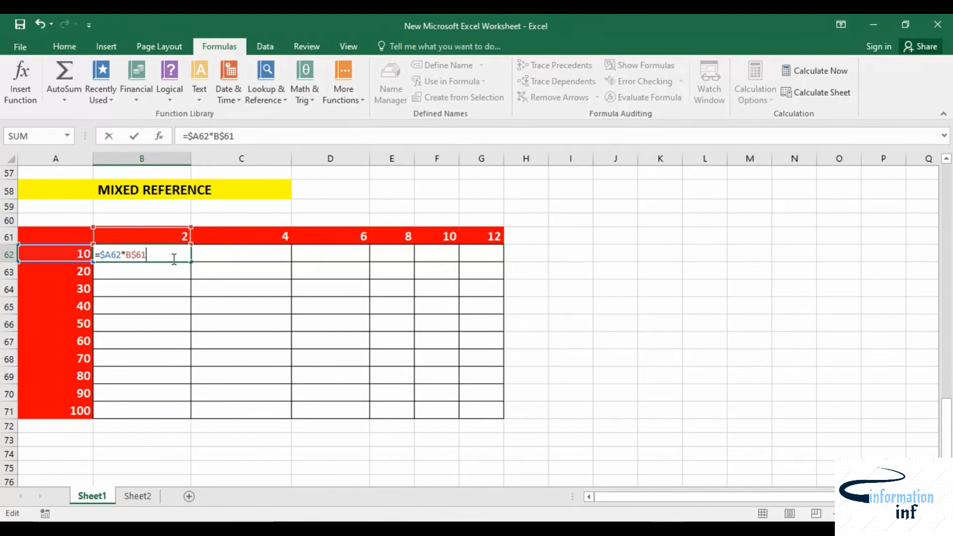
# Confirm the B62 formula and fill it down and across the multiplication table to G71.
pyautogui.press('Return')
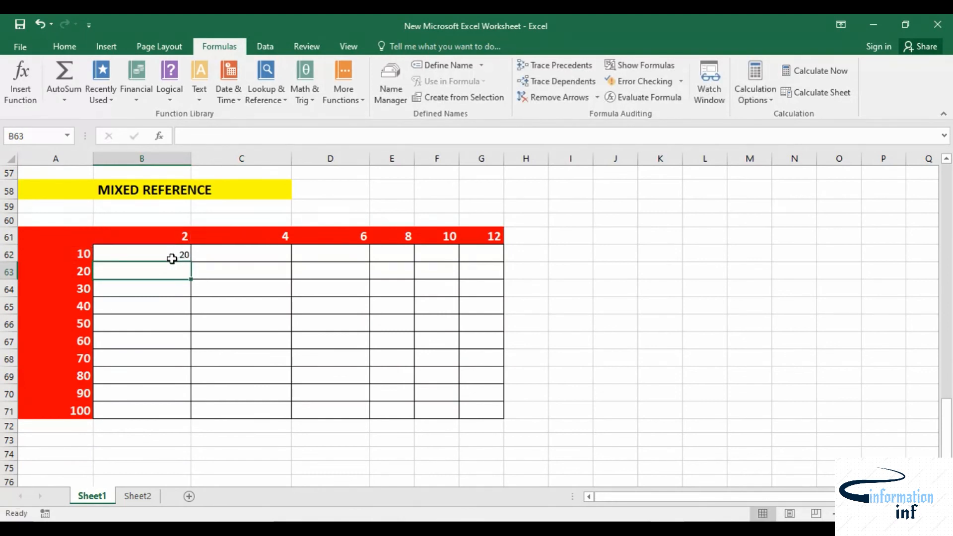
pyautogui.click(172, 259)
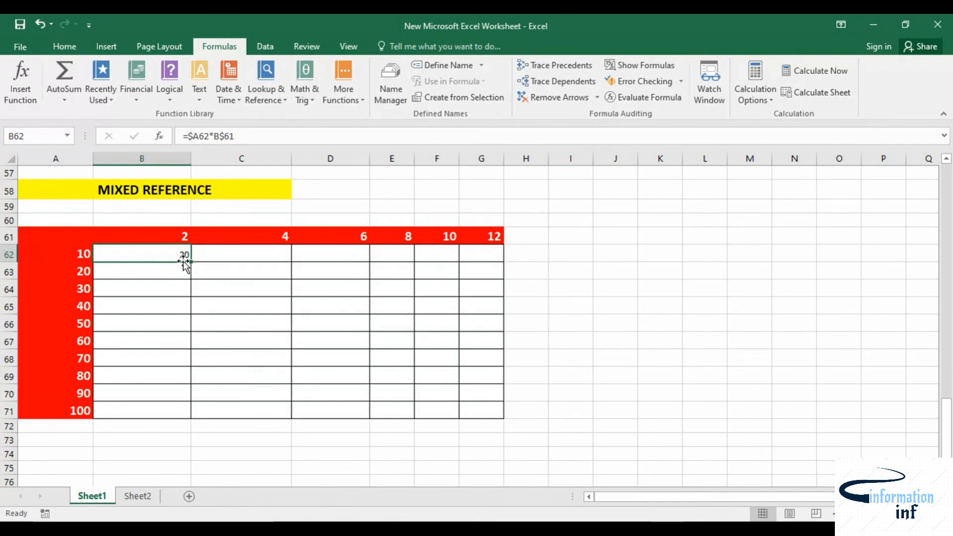
pyautogui.moveTo(192, 263); pyautogui.dragTo(496, 421)
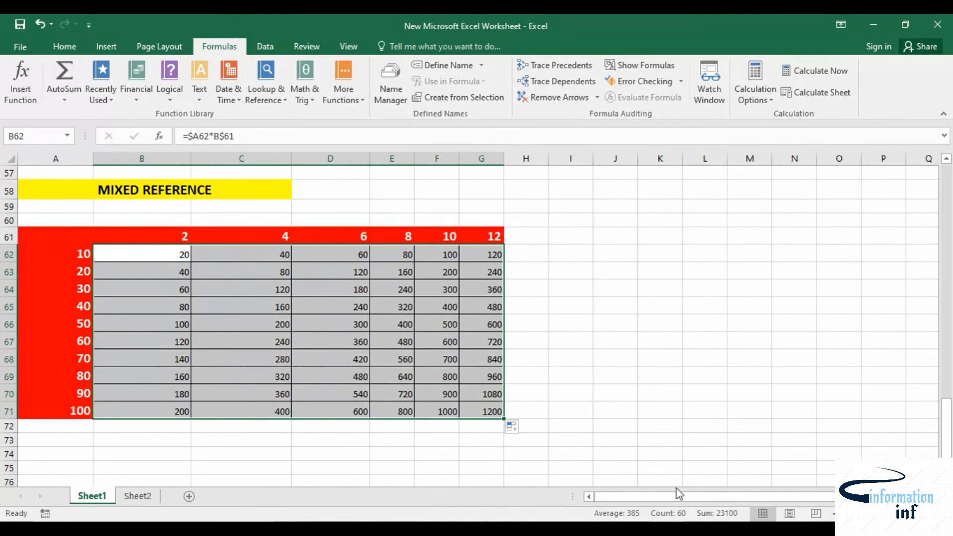
# Check the filled products against the row and column headers and inspect which cells the B62 formula refers to.
pyautogui.click(28, 235)
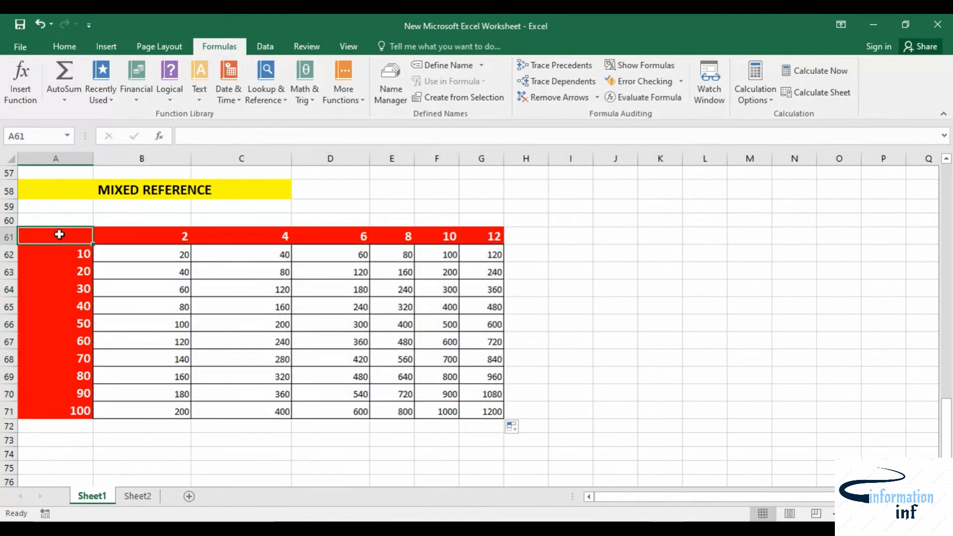
pyautogui.moveTo(109, 236); pyautogui.dragTo(499, 234)
pyautogui.moveTo(75, 235); pyautogui.dragTo(76, 406)
pyautogui.click(121, 252)
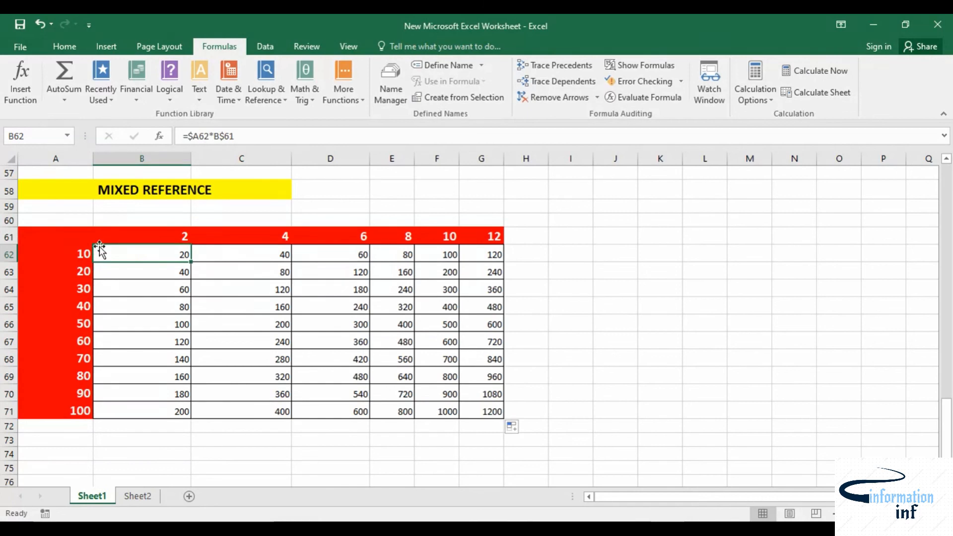
pyautogui.doubleClick(169, 253)
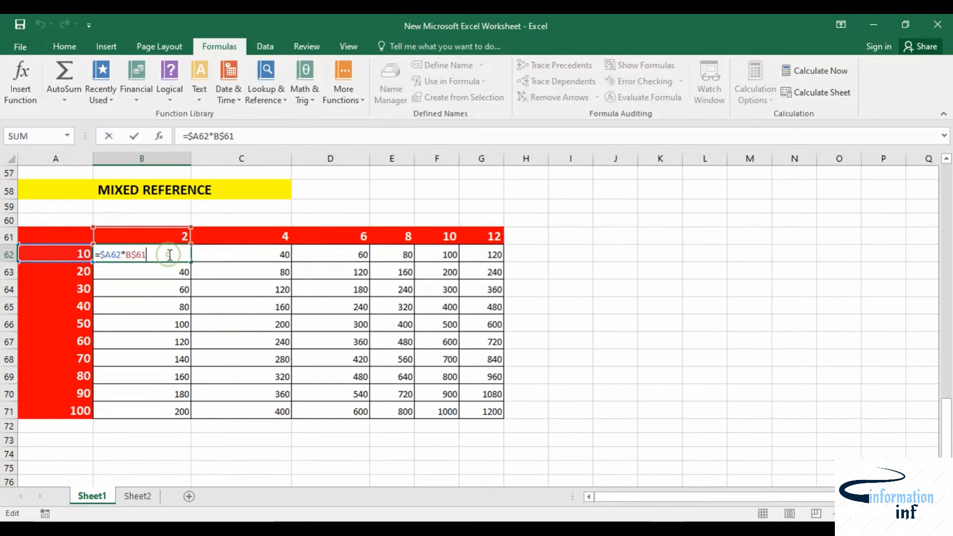
pyautogui.click(793, 220)
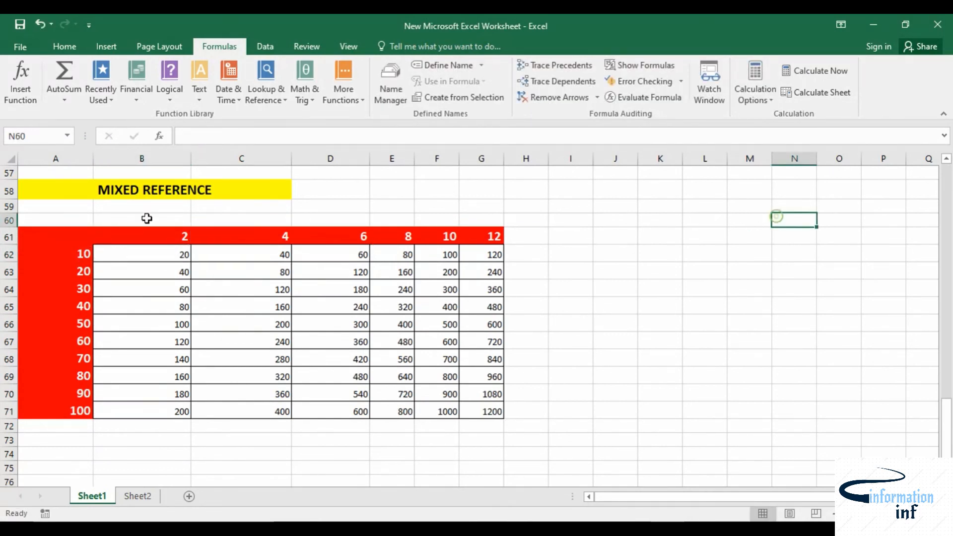
# Display the formulas of the multiplication table and compare their mixed references with the absolute ones in the student percentage table.
pyautogui.click(139, 253)
pyautogui.click(640, 66)
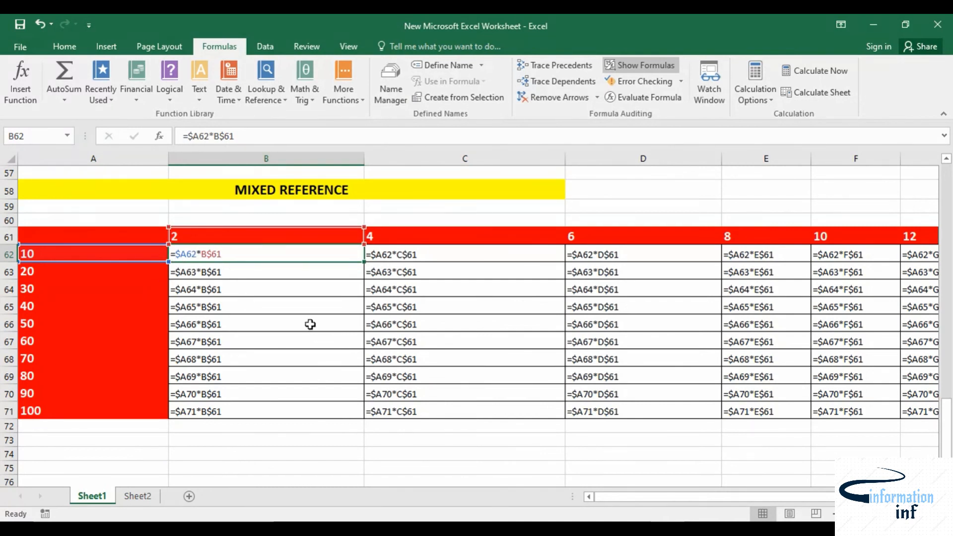
pyautogui.scroll(8, 306, 322)
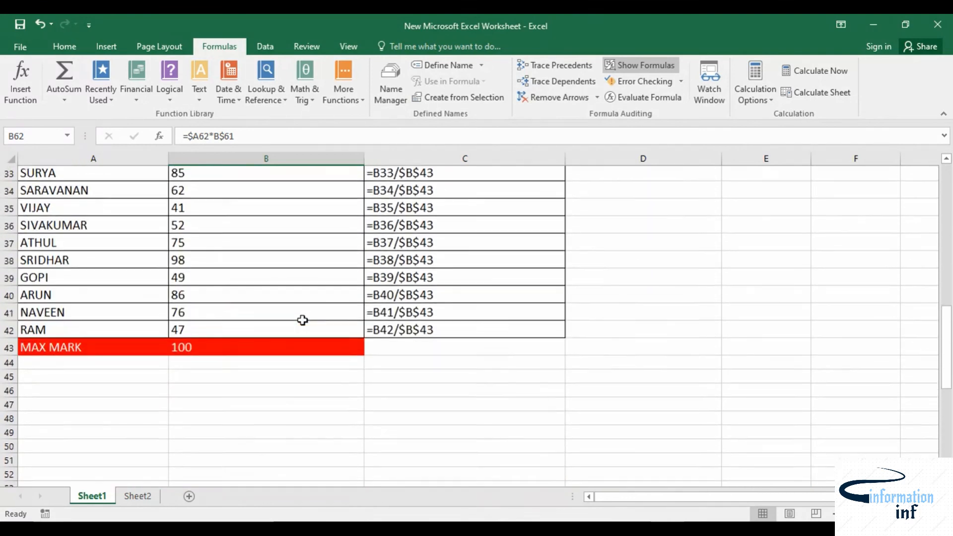
pyautogui.scroll(2, 302, 320)
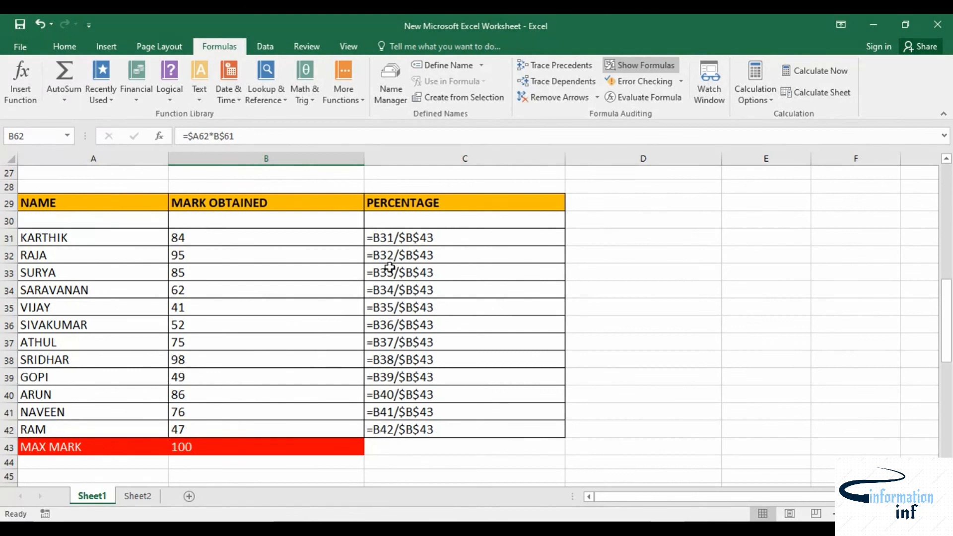
pyautogui.scroll(-5, 379, 370)
pyautogui.scroll(-5, 379, 370)
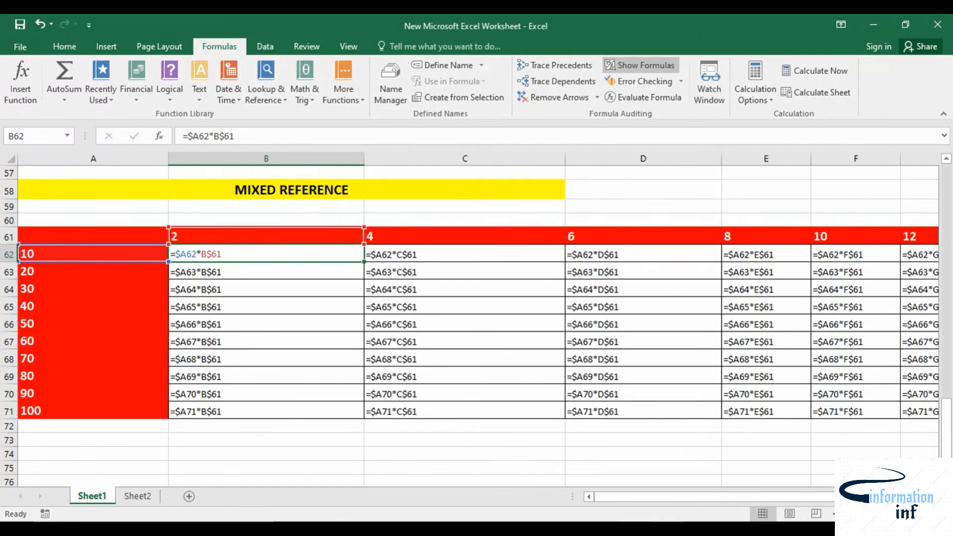
pyautogui.click(551, 528)
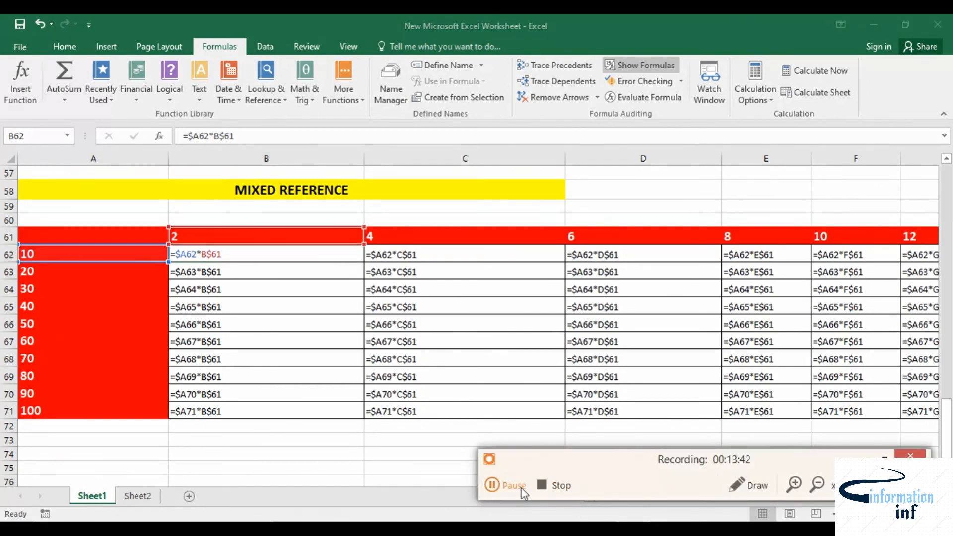